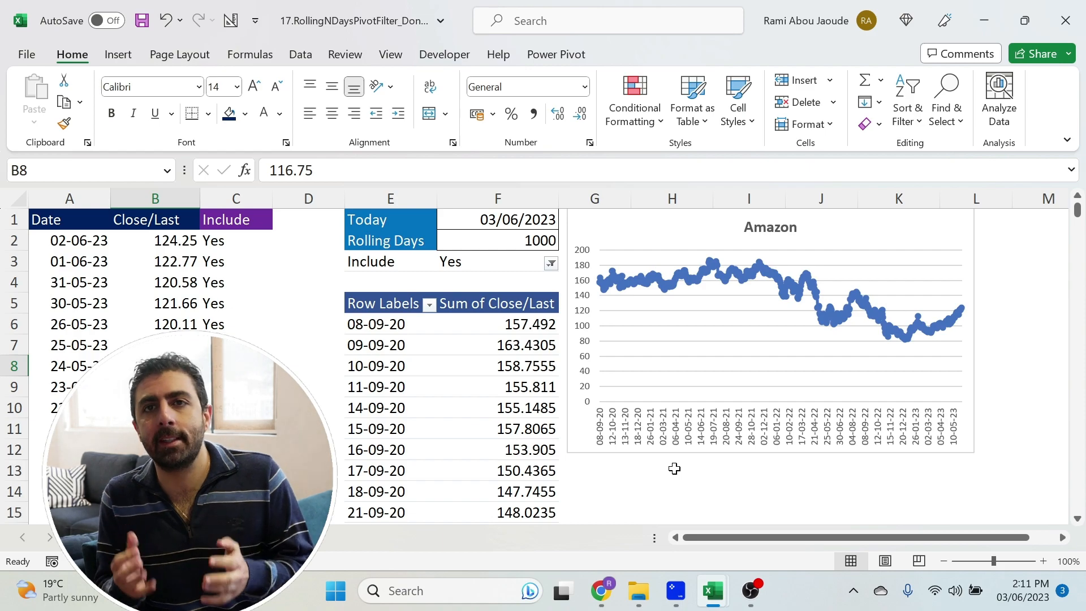
# Step: Try rolling windows of 30, 60 and finally 90 in the Rolling Days cell F2
pyautogui.click(509, 238)
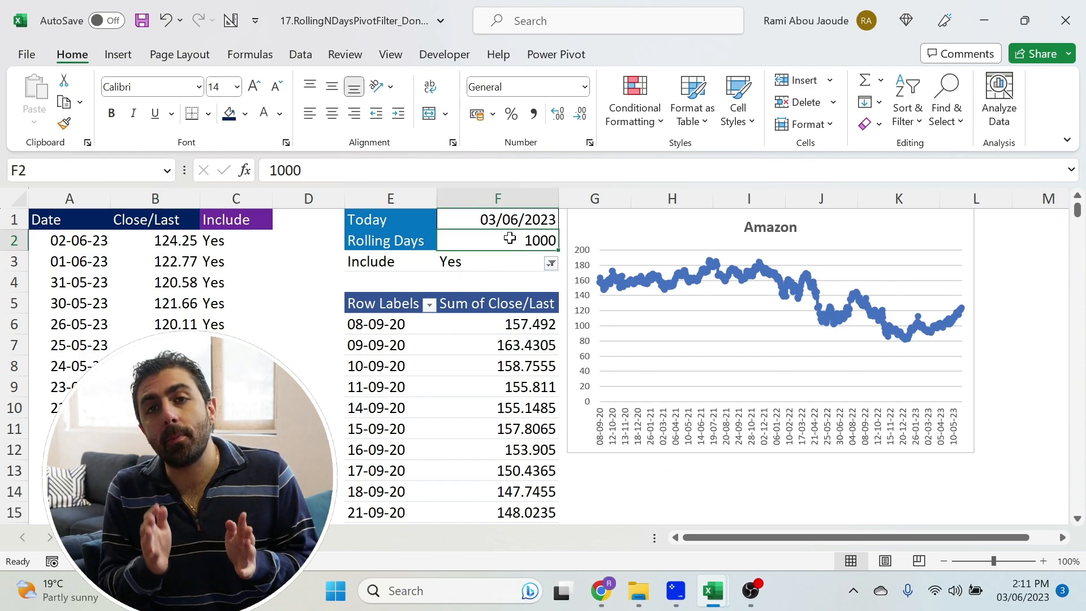
pyautogui.write('30')
pyautogui.press('Return')
pyautogui.press('Up')
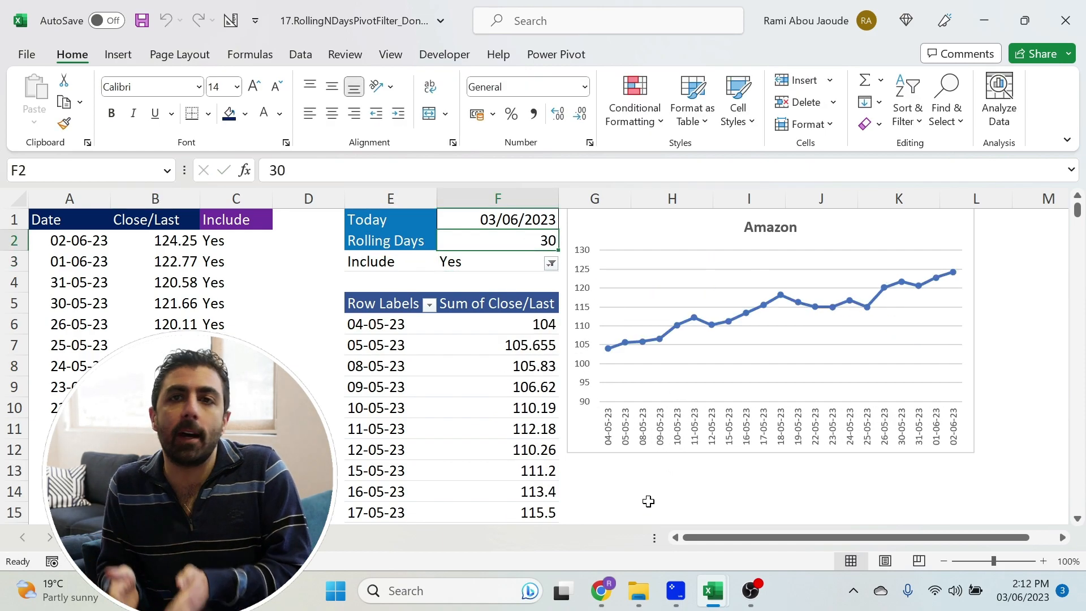
pyautogui.write('60')
pyautogui.press('Return')
pyautogui.press('Up')
pyautogui.write('90')
pyautogui.press('Return')
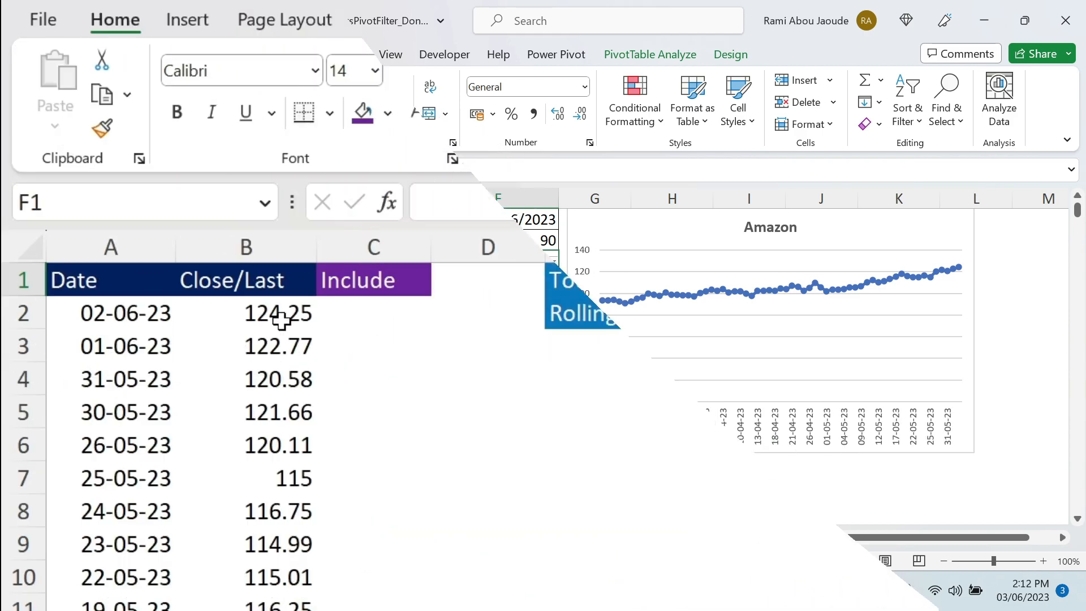
# Step: Check how far the Close/Last data extends down column B and return to its header
pyautogui.click(281, 321)
pyautogui.hotkey('ctrl', 'Down')
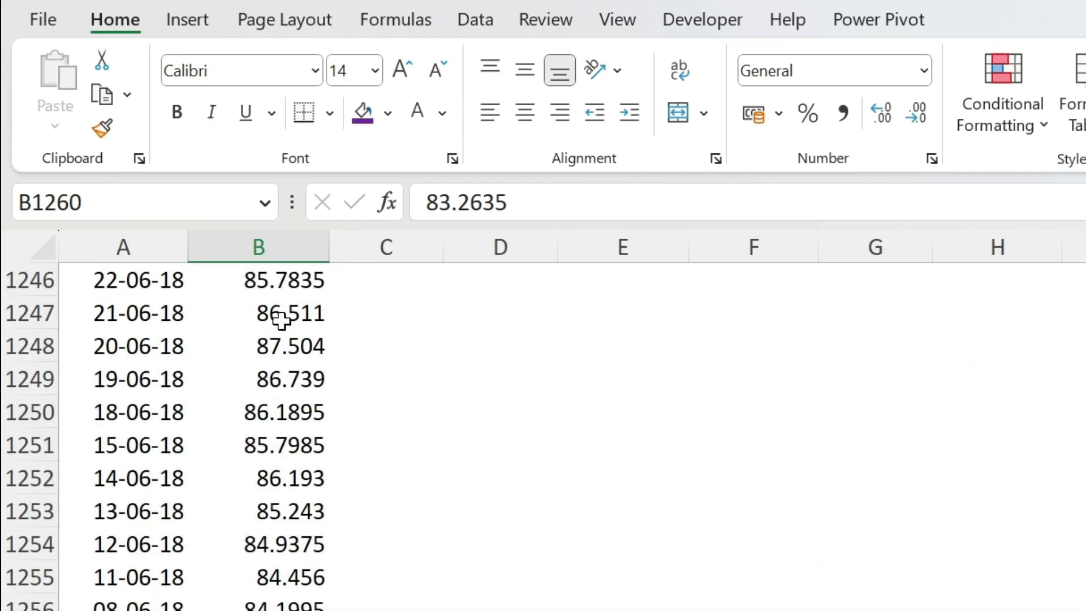
pyautogui.hotkey('ctrl', 'Up')
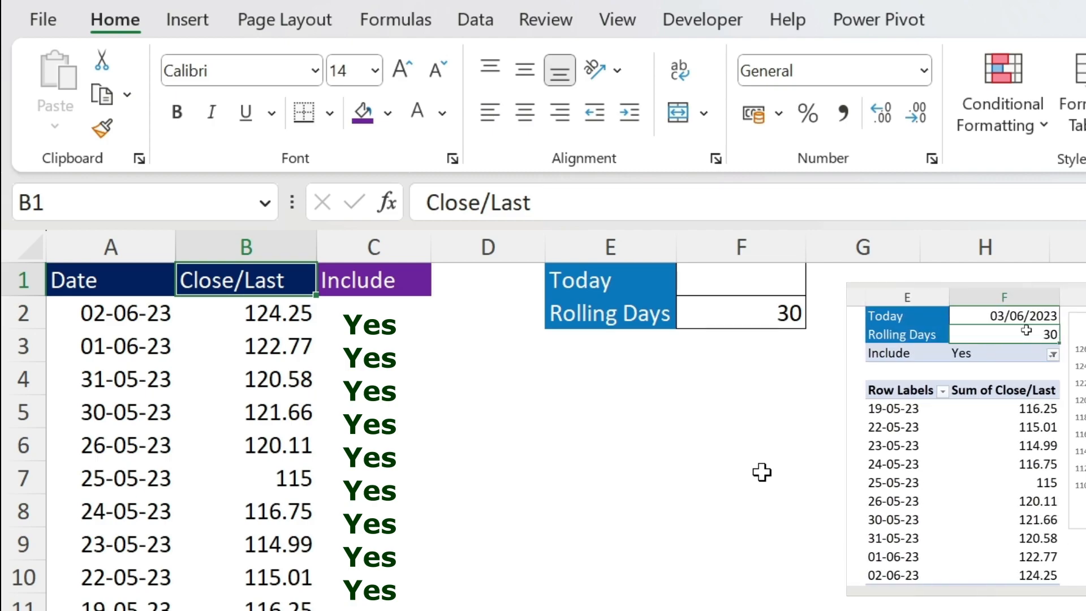
pyautogui.press('Return')
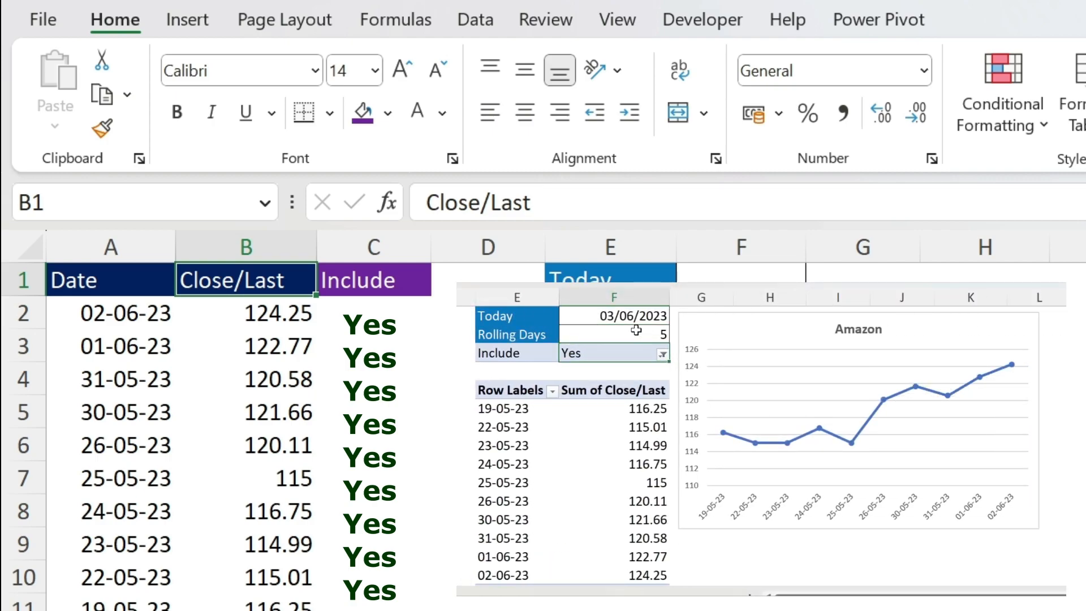
pyautogui.rightClick(619, 447)
pyautogui.press('Escape')
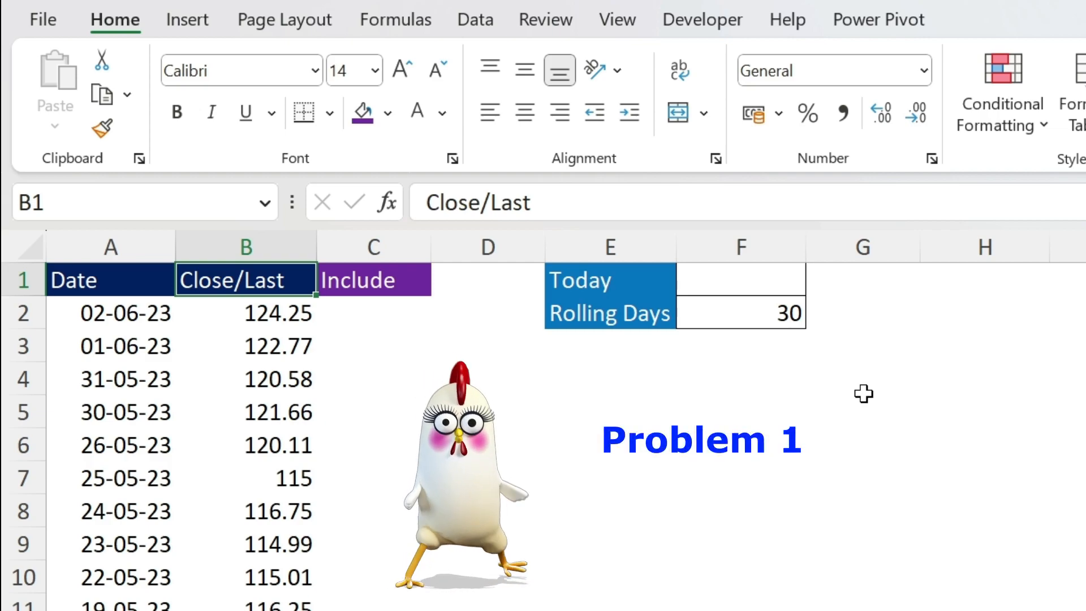
# Step: Enter the formula =TODAY() in cell F1 beside the Today label
pyautogui.click(763, 285)
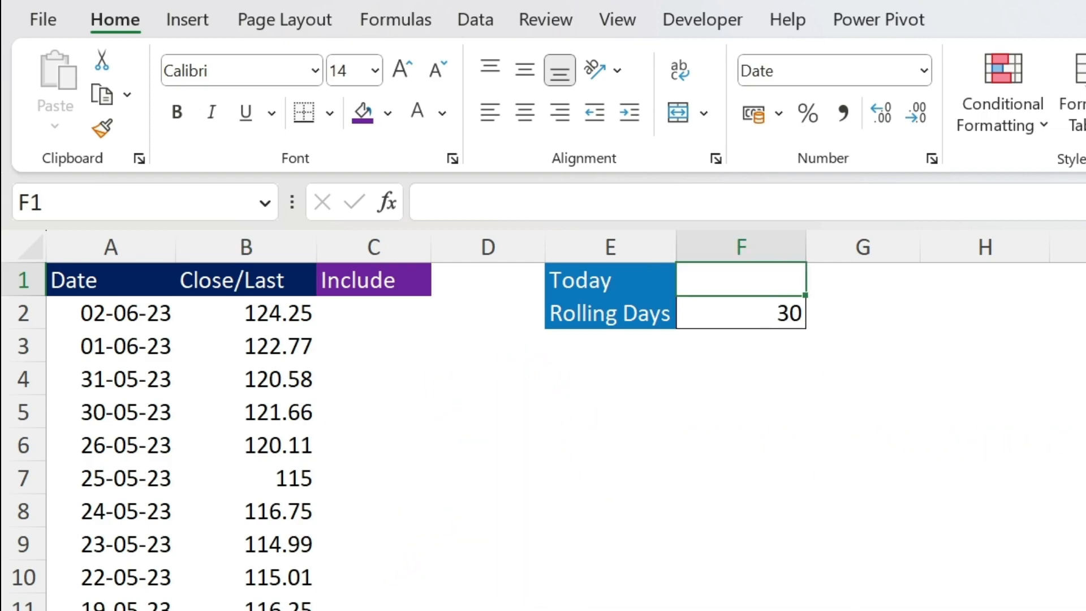
pyautogui.write('=today')
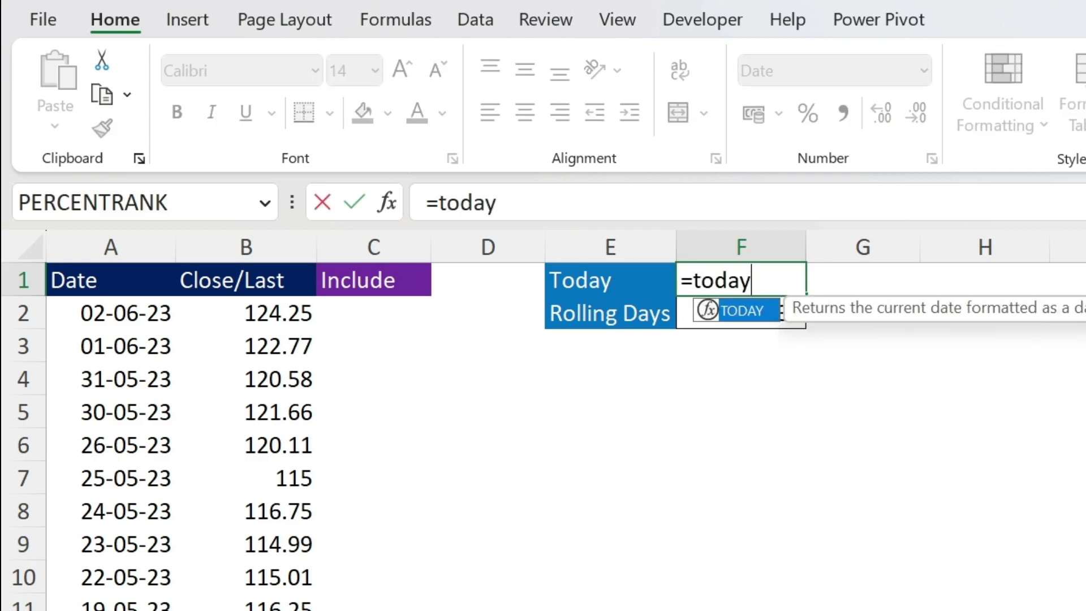
pyautogui.write('()')
pyautogui.press('Return')
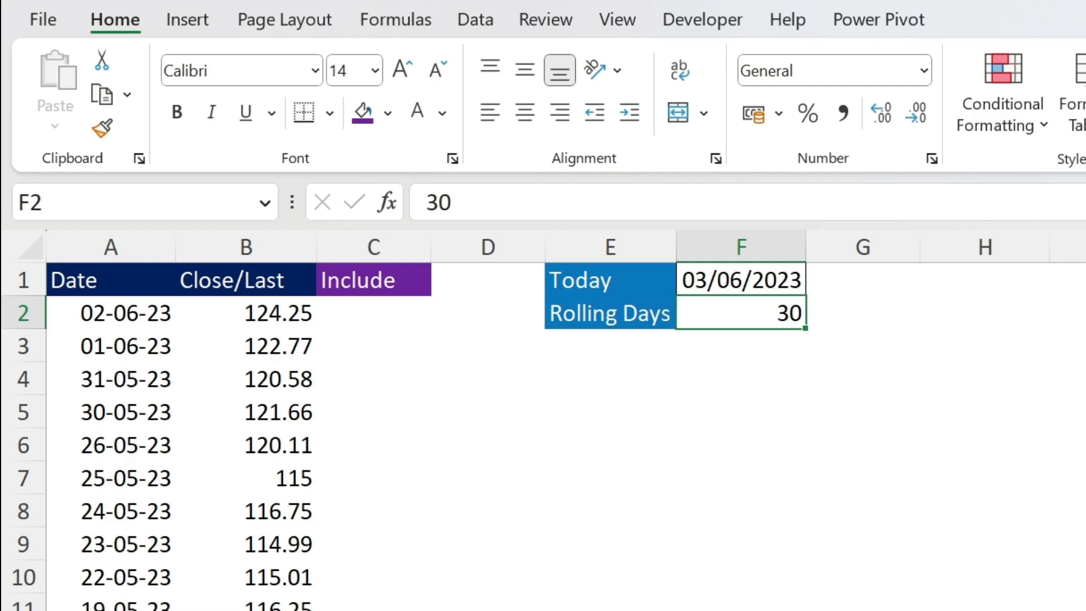
# Step: Calculate the window's start date in cell F4 with =F1-F2 and compare it with the first date in A2
pyautogui.press('Down')
pyautogui.press('Down')
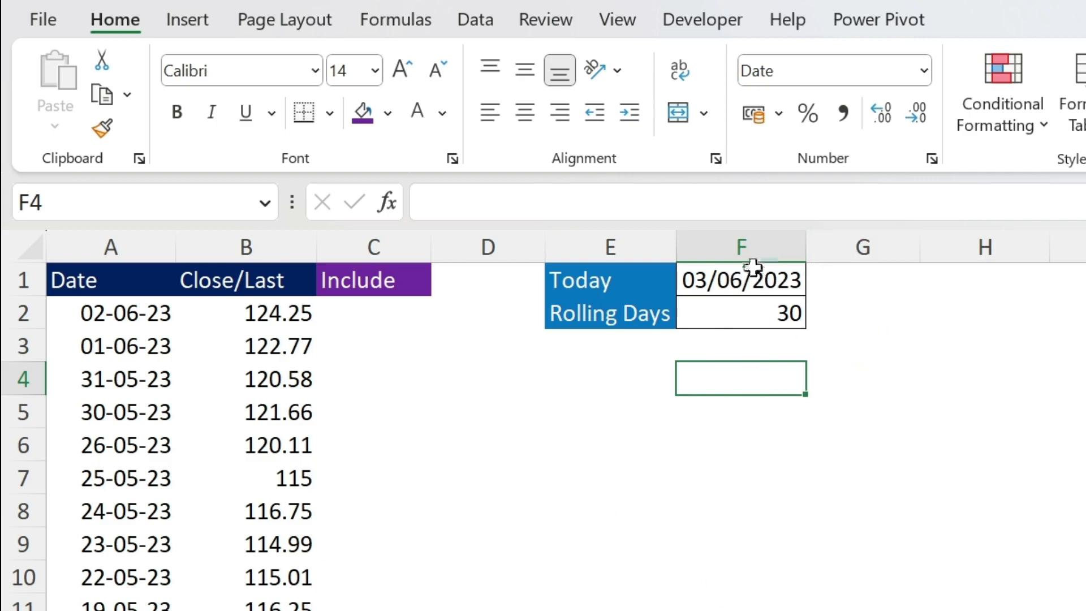
pyautogui.write('=')
pyautogui.press('Up')
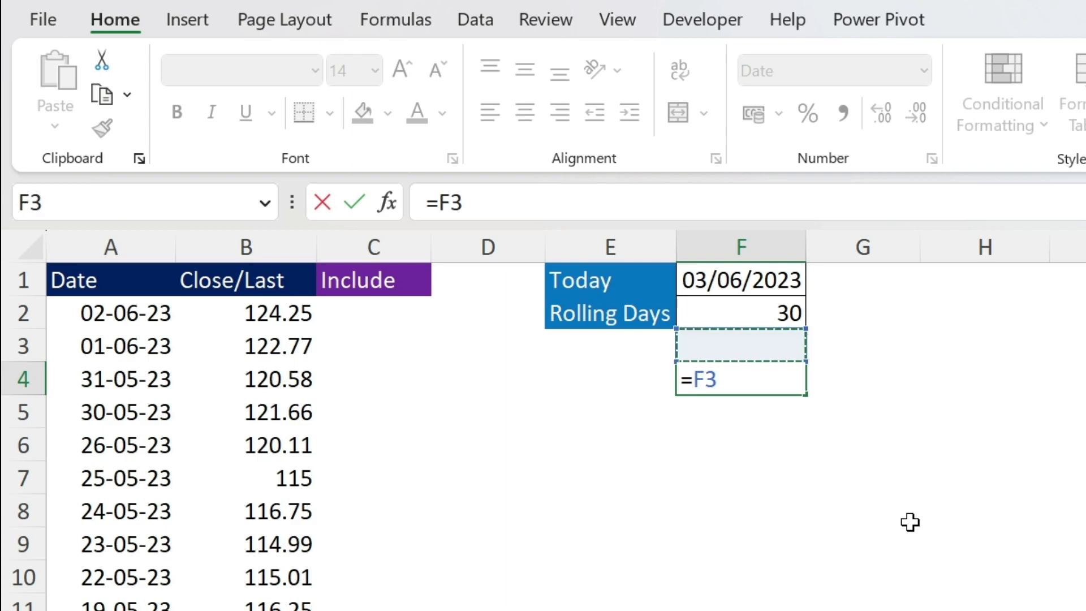
pyautogui.write('-')
pyautogui.press('Up')
pyautogui.press('Up')
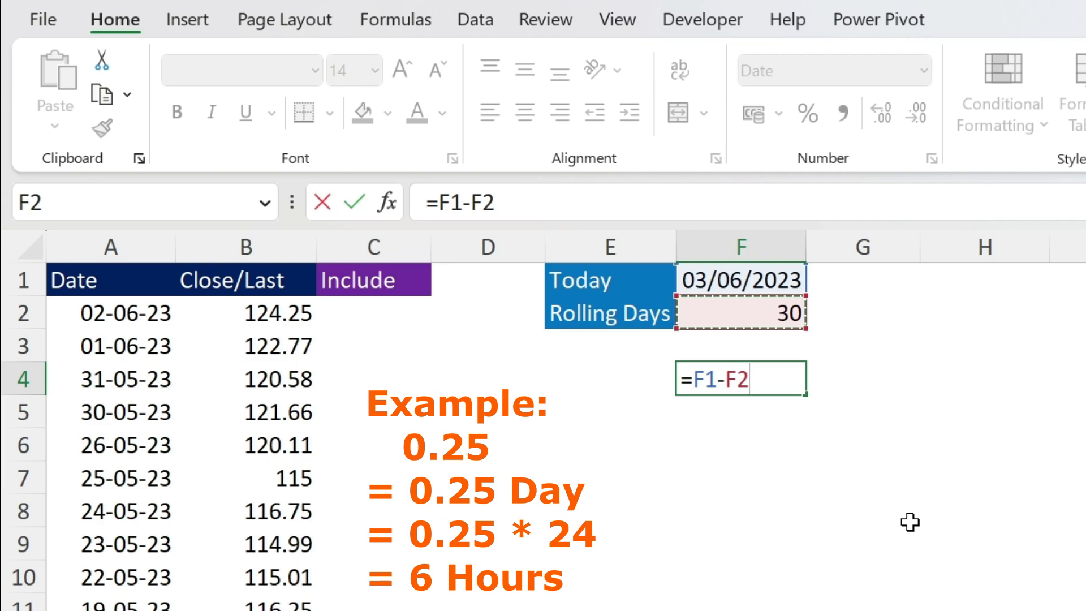
pyautogui.press('Return')
pyautogui.press('Up')
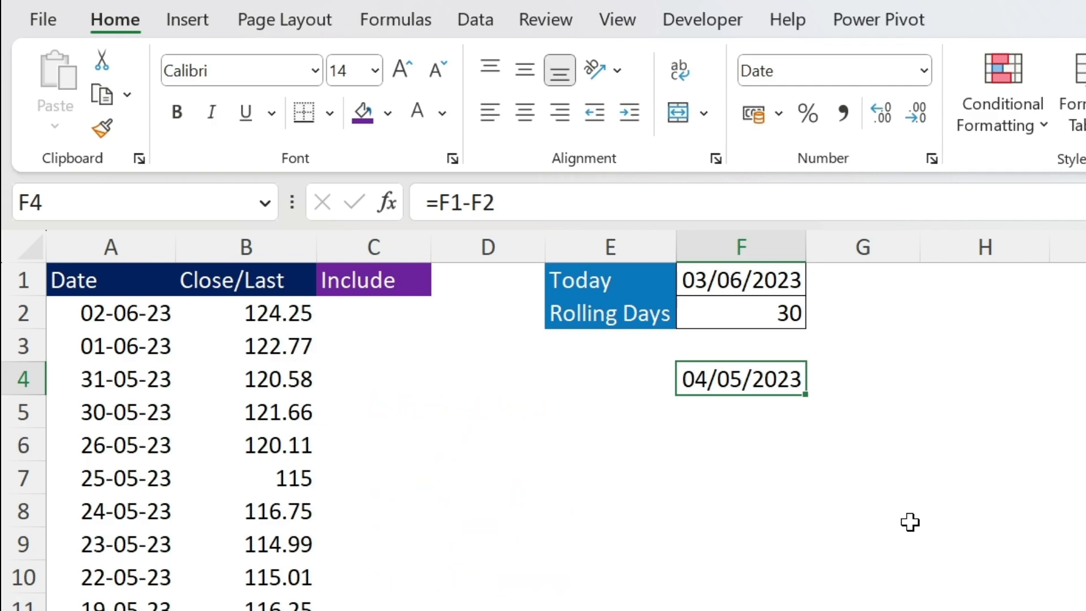
pyautogui.click(93, 308)
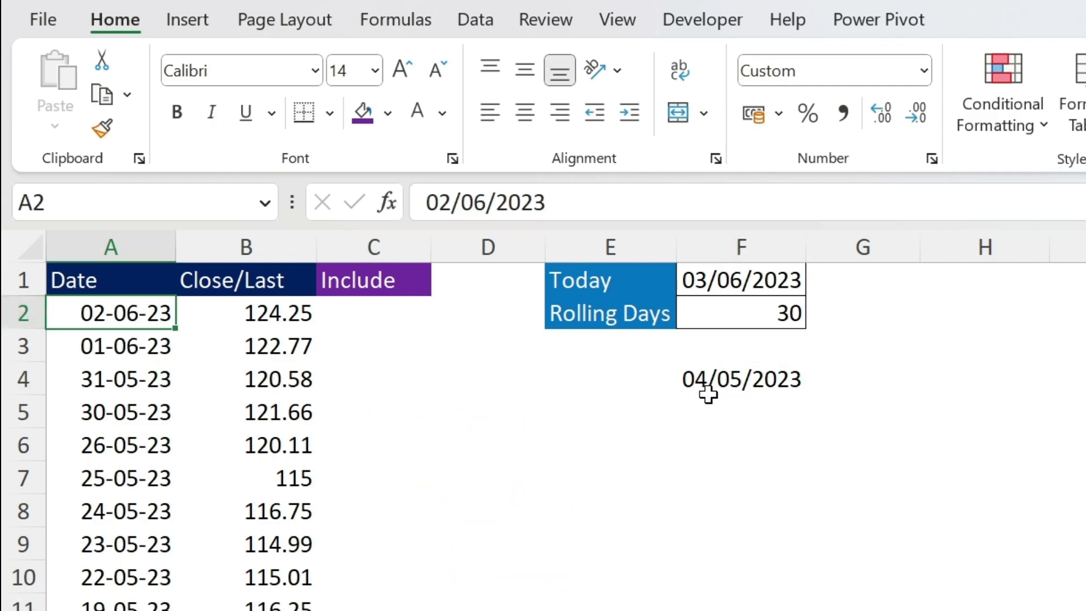
pyautogui.click(735, 386)
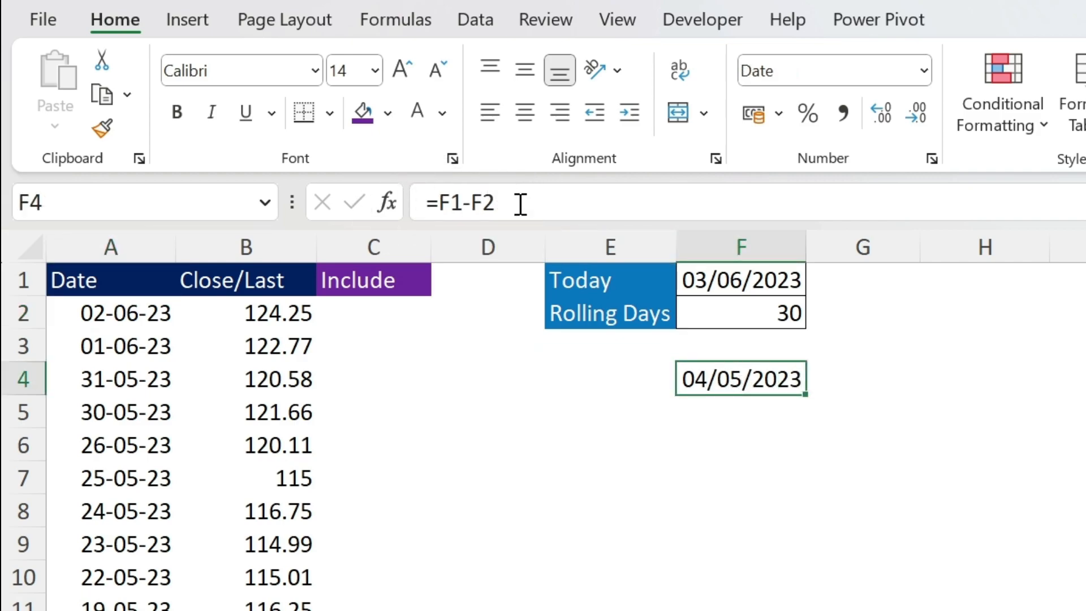
# Step: Begin an IF formula in C2 whose logical test starts with the absolute references $F$1-$F$2
pyautogui.click(352, 312)
pyautogui.click(443, 204)
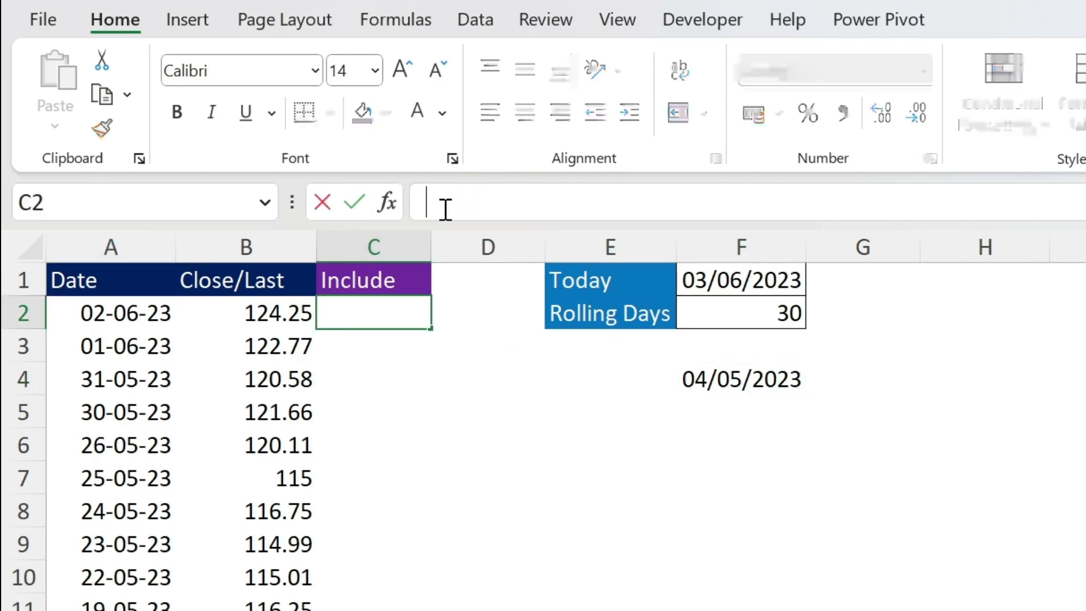
pyautogui.write('=if(')
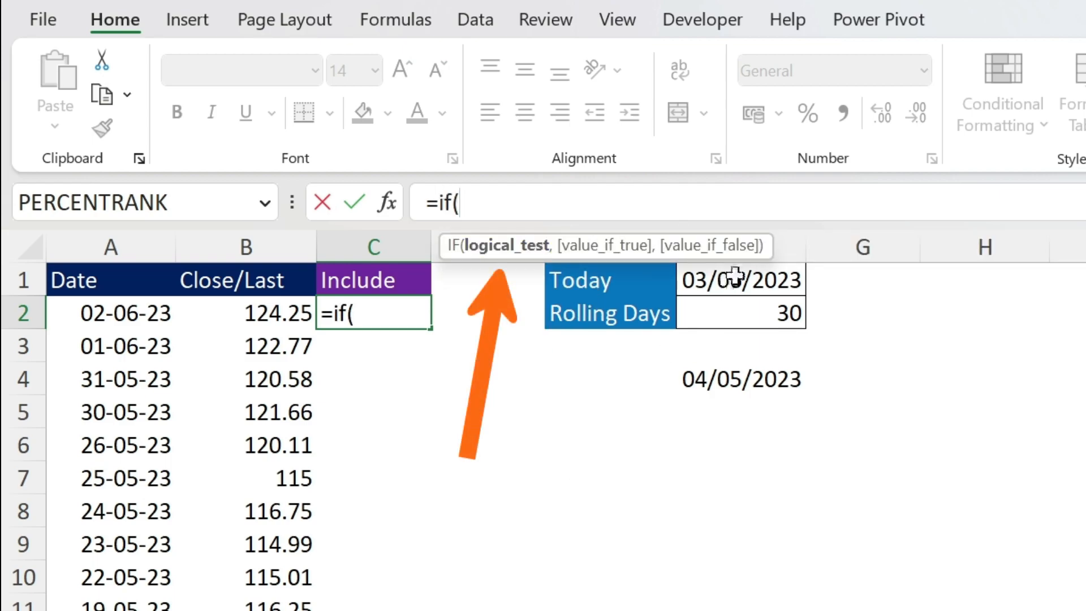
pyautogui.click(736, 278)
pyautogui.write('-')
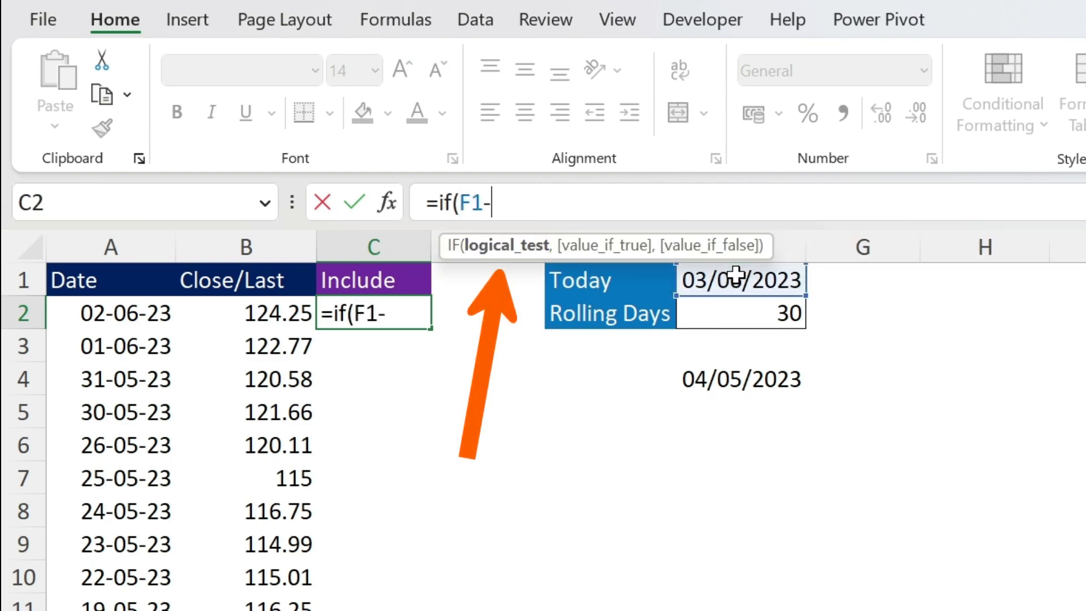
pyautogui.click(739, 313)
pyautogui.moveTo(515, 202); pyautogui.dragTo(462, 202)
pyautogui.press('F4')
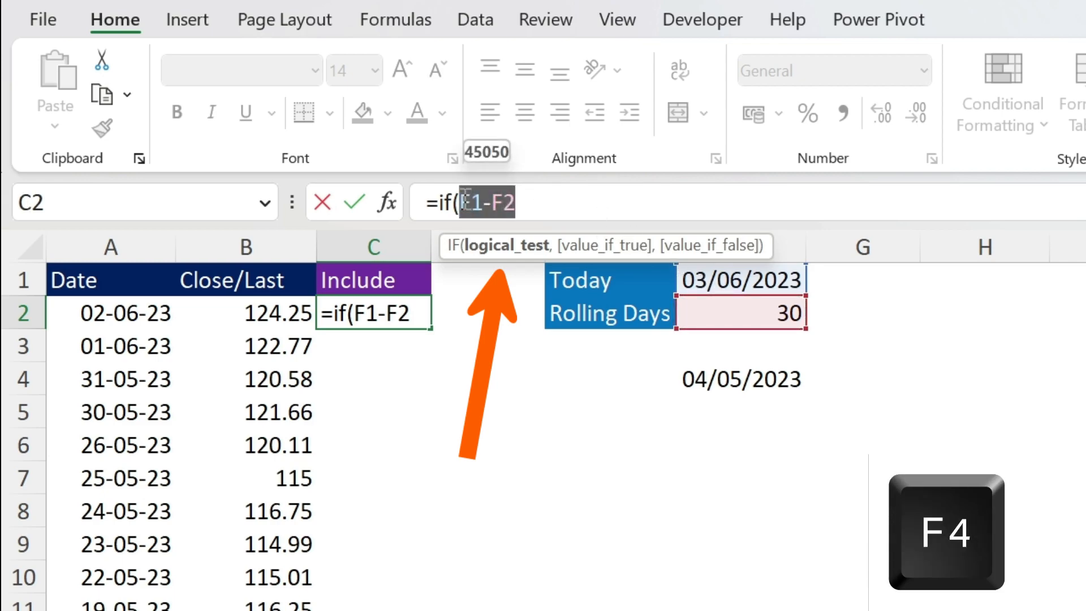
pyautogui.press('F4')
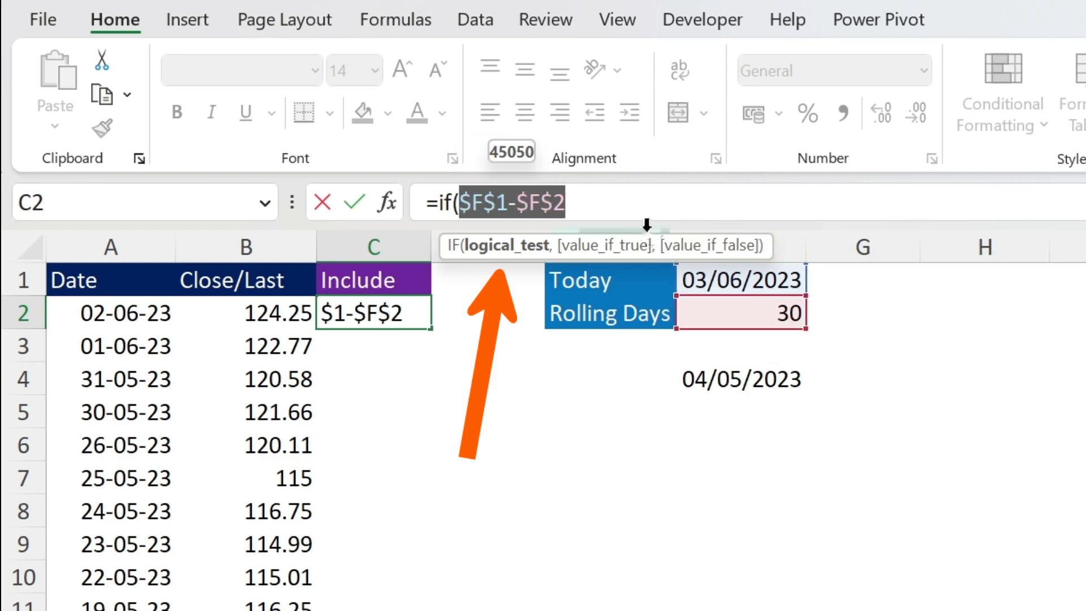
pyautogui.click(635, 203)
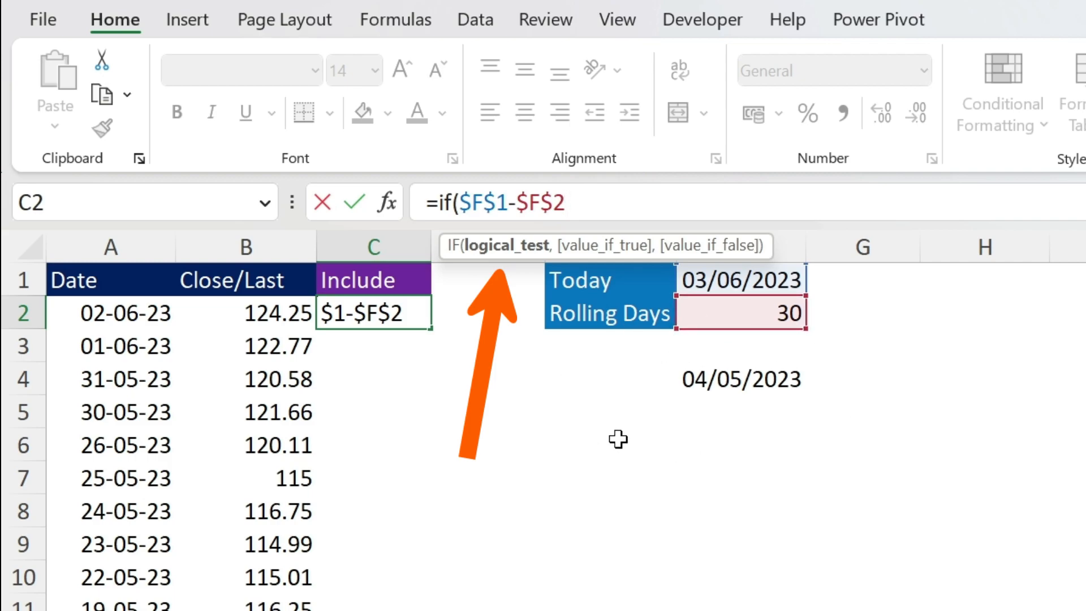
# Step: Complete the IF formula in C2 with the comparison <=A2, returning "Yes" when true and "No" when false
pyautogui.click(133, 317)
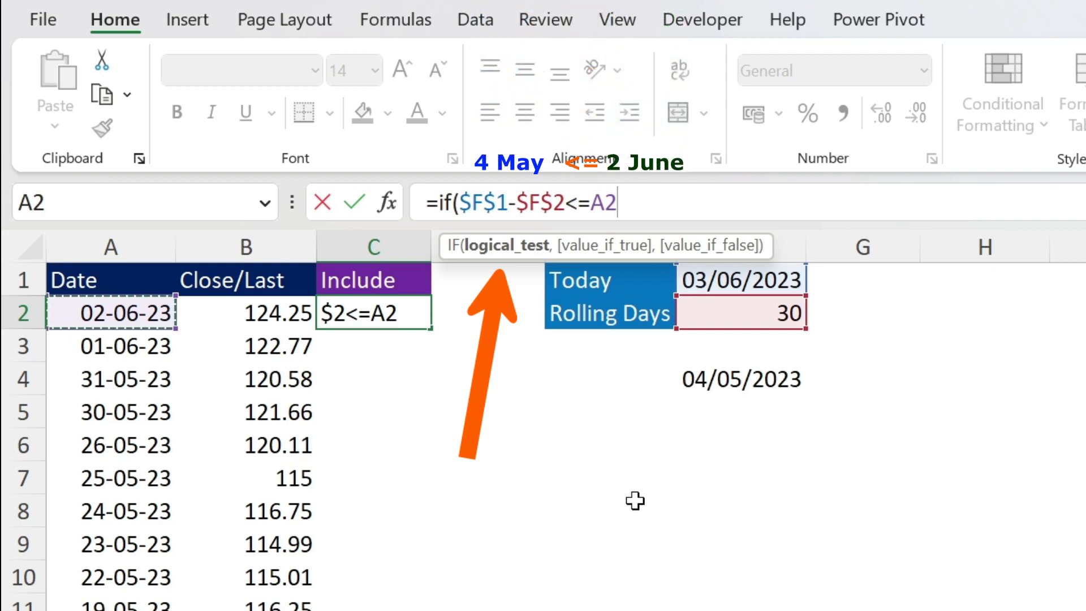
pyautogui.write(',"Yes')
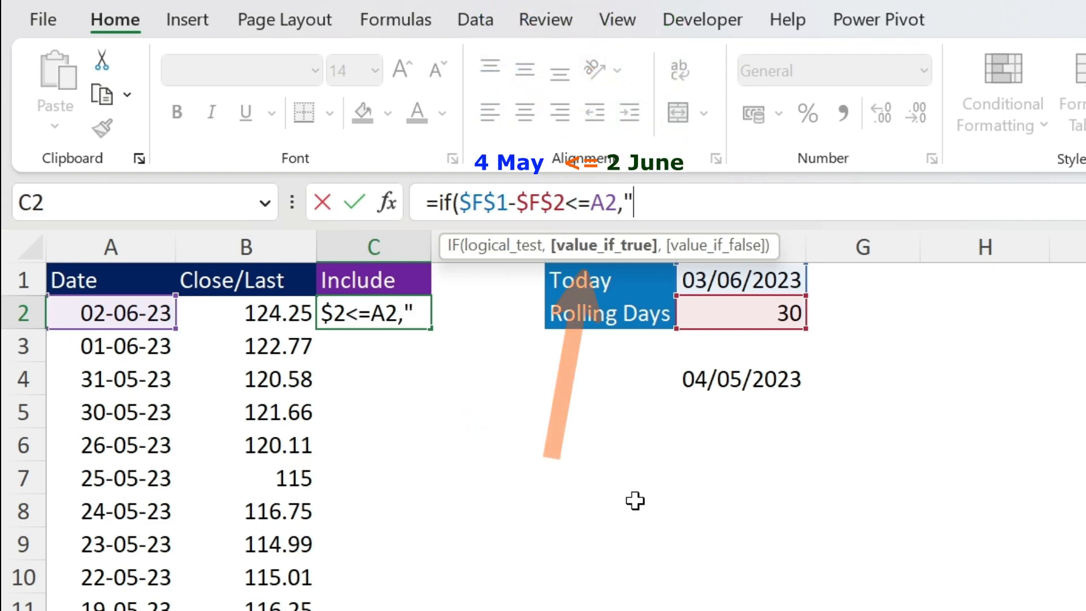
pyautogui.write('","')
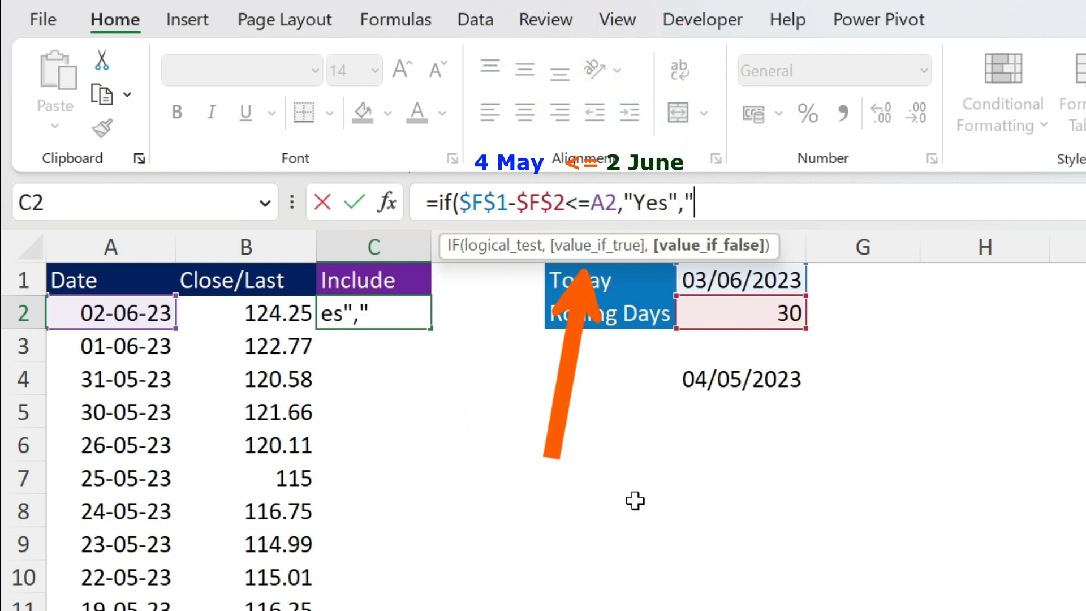
pyautogui.write('No")')
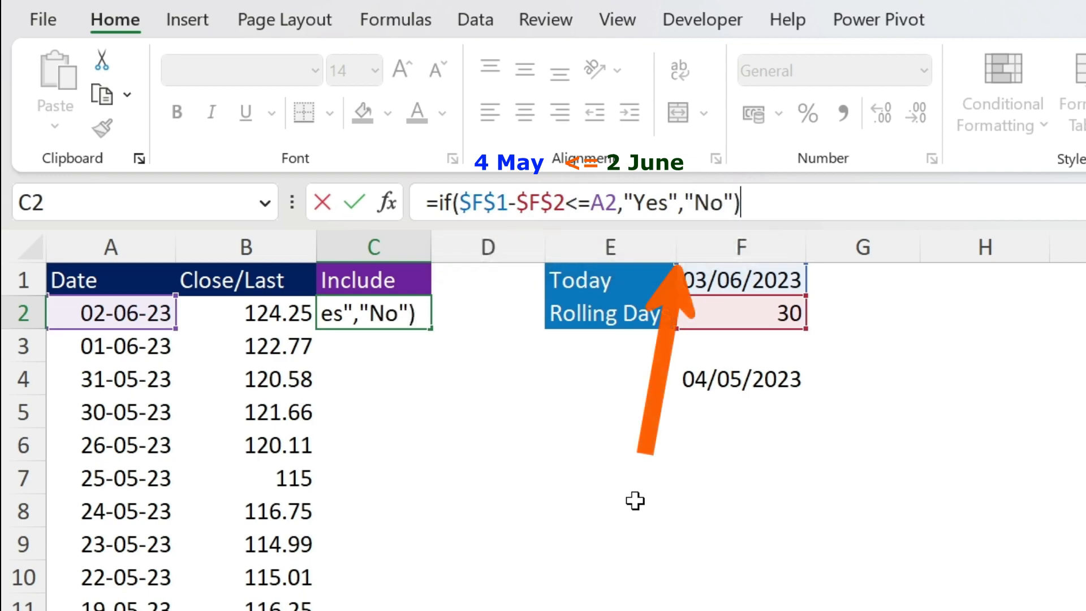
pyautogui.press('Return')
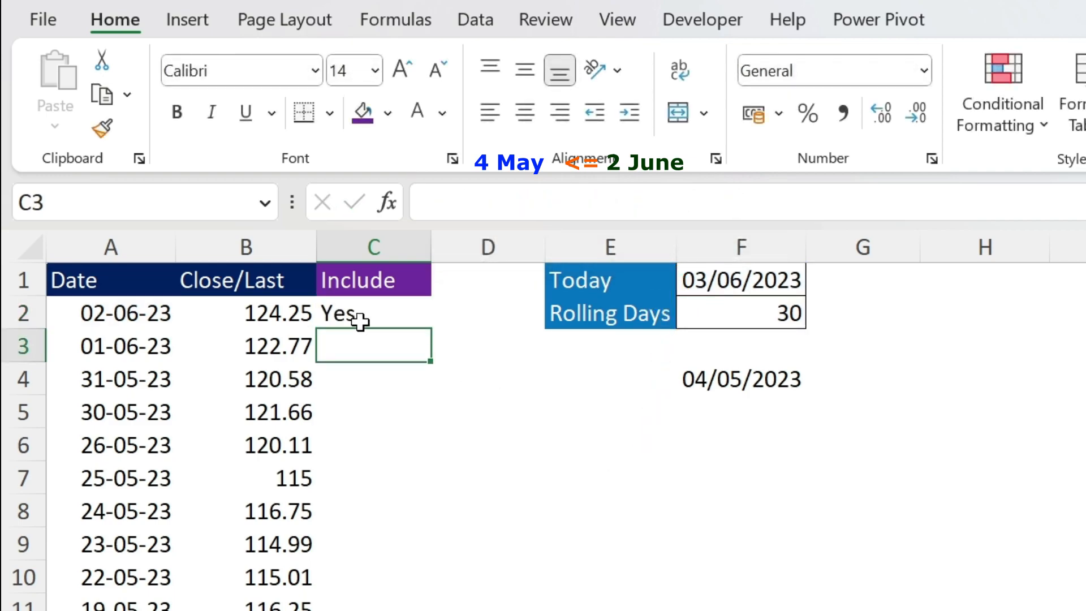
# Step: Fill the IF formula from C2 down the whole Include column and check where Yes switches to No
pyautogui.click(373, 312)
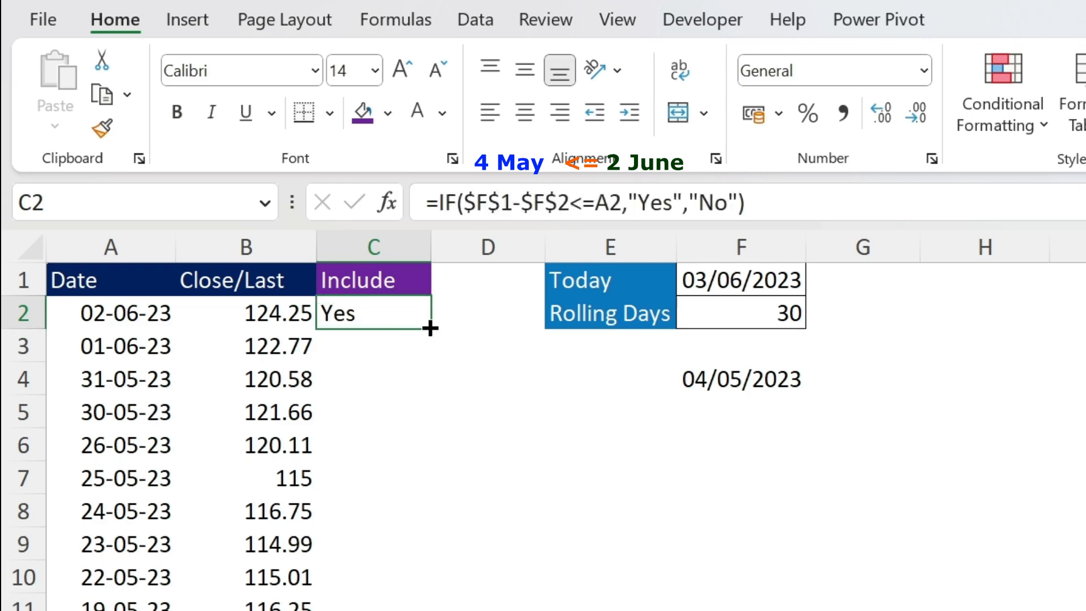
pyautogui.doubleClick(430, 329)
pyautogui.scroll(-3, 362, 467)
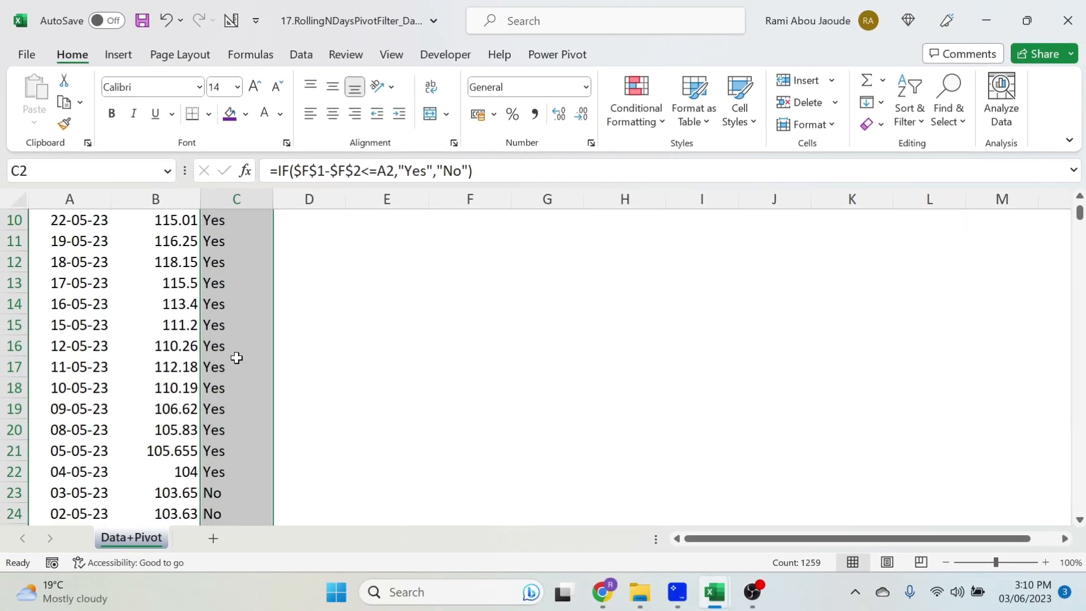
pyautogui.scroll(-1, 235, 436)
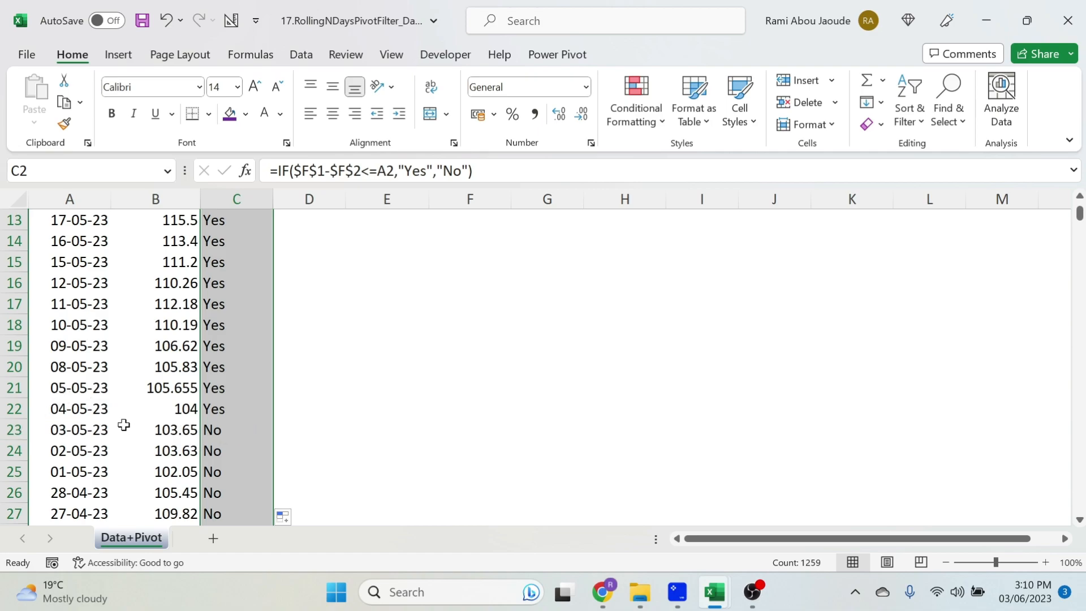
pyautogui.scroll(4, 239, 439)
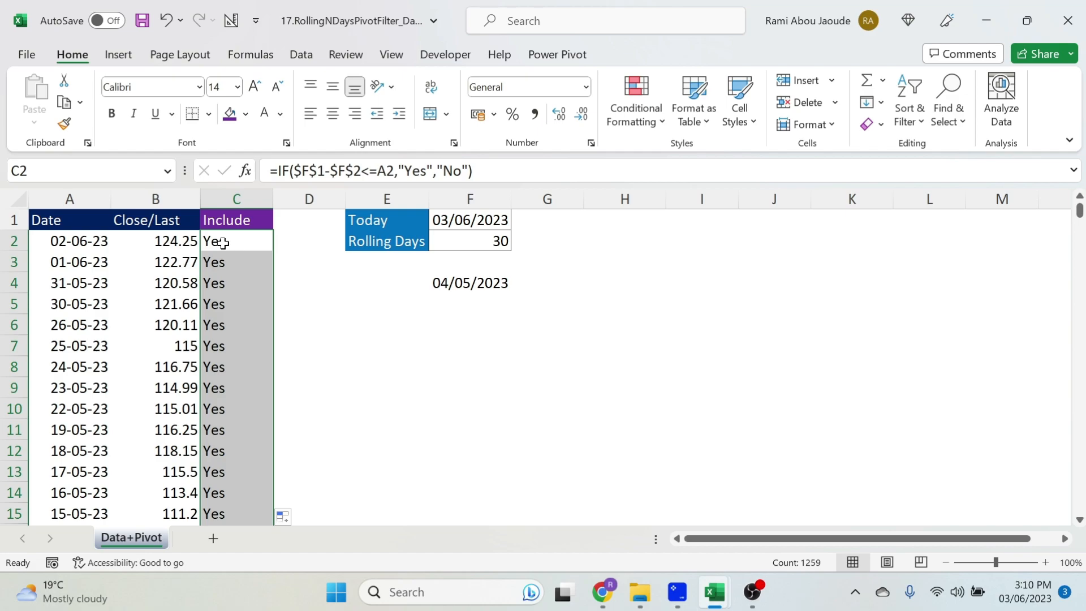
# Step: Delete the helper date calculation in cell F4
pyautogui.click(498, 287)
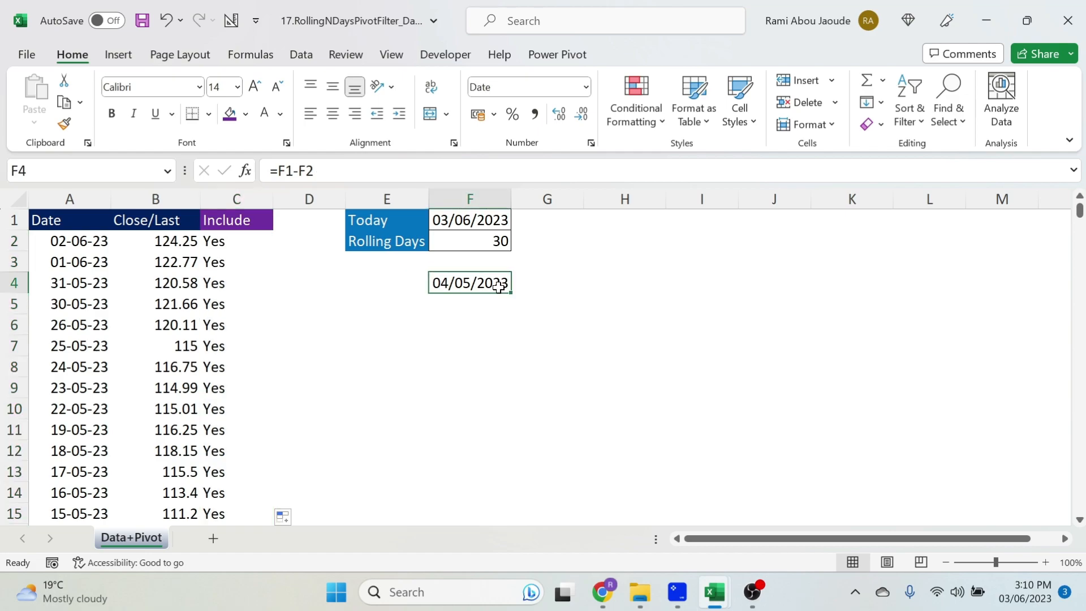
pyautogui.press('Delete')
# Step: Insert a PivotTable from the data range A1:C1260 into the existing worksheet at cell E5
pyautogui.click(237, 262)
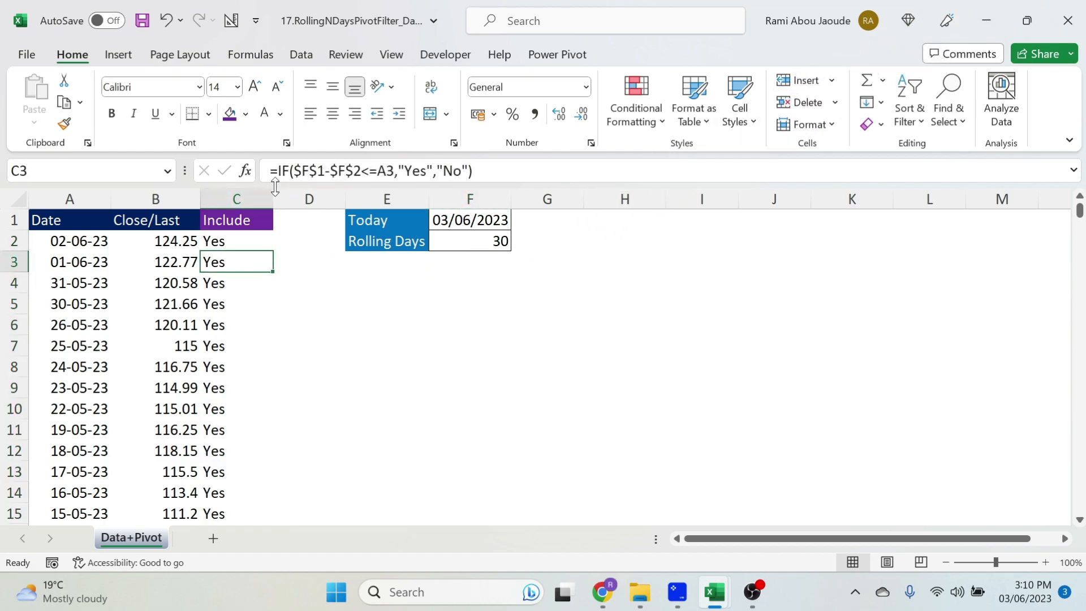
pyautogui.click(118, 55)
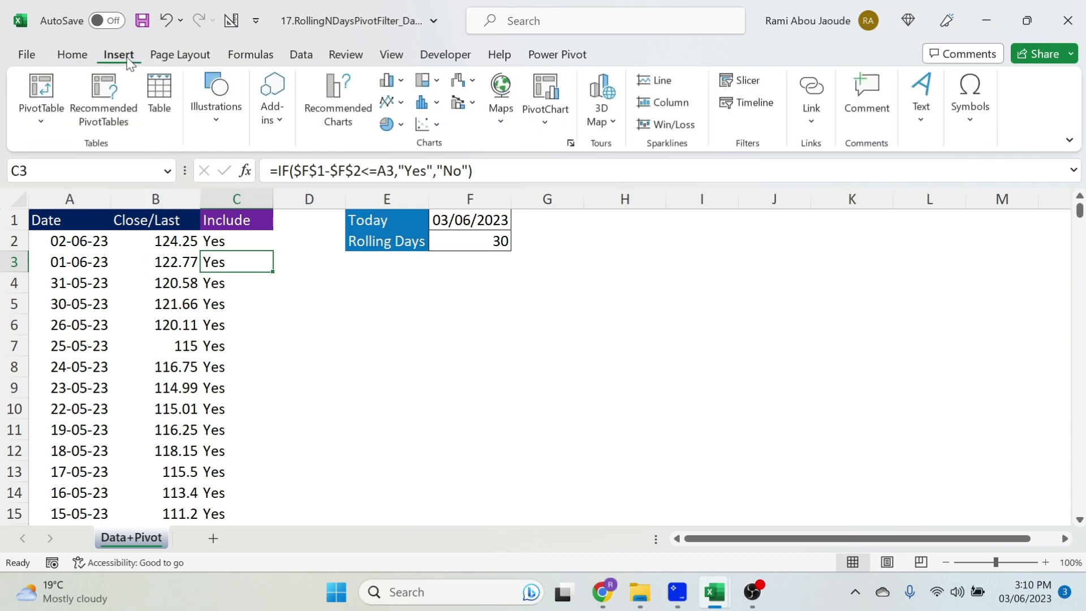
pyautogui.click(47, 103)
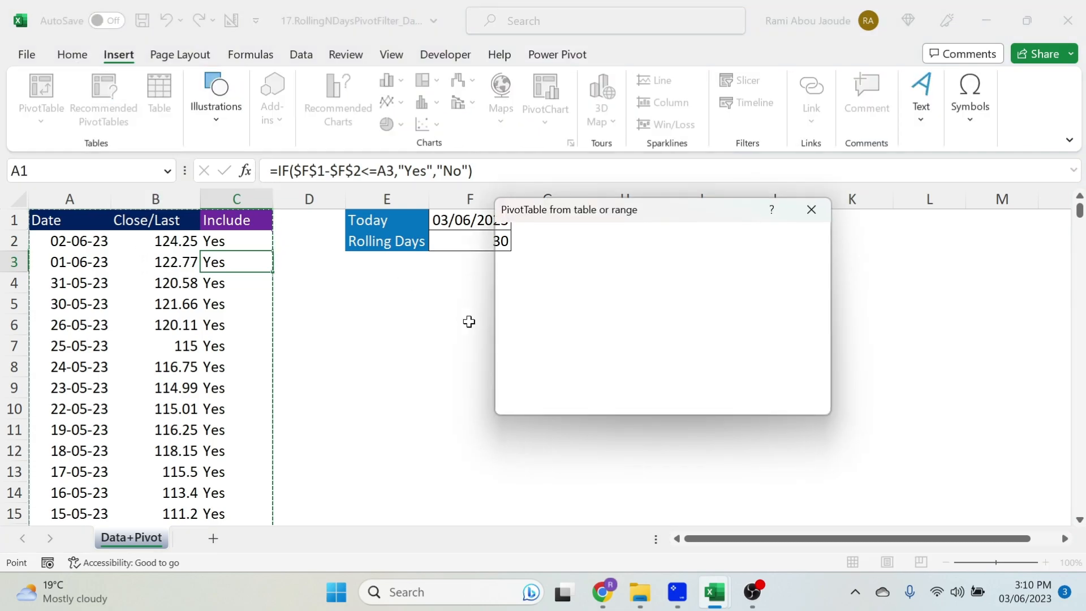
pyautogui.click(560, 316)
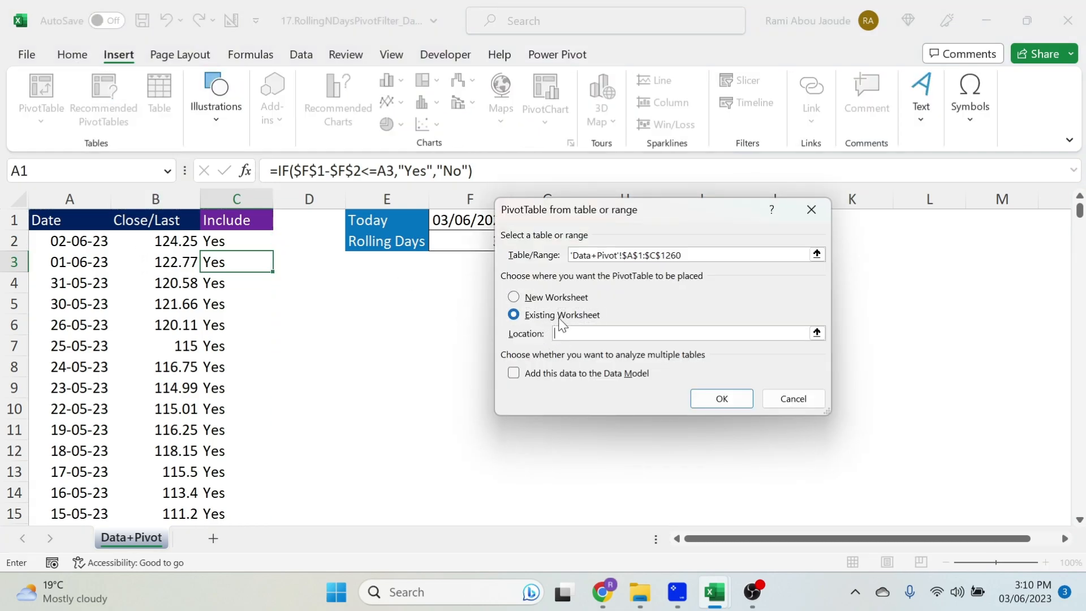
pyautogui.click(817, 333)
pyautogui.click(385, 305)
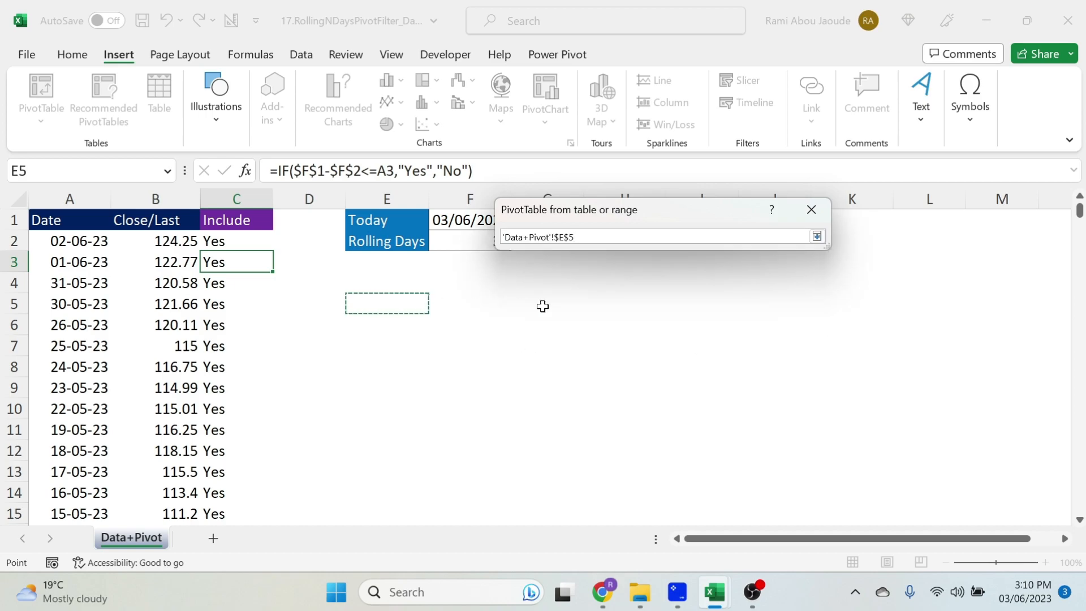
pyautogui.press('Return')
pyautogui.press('Return')
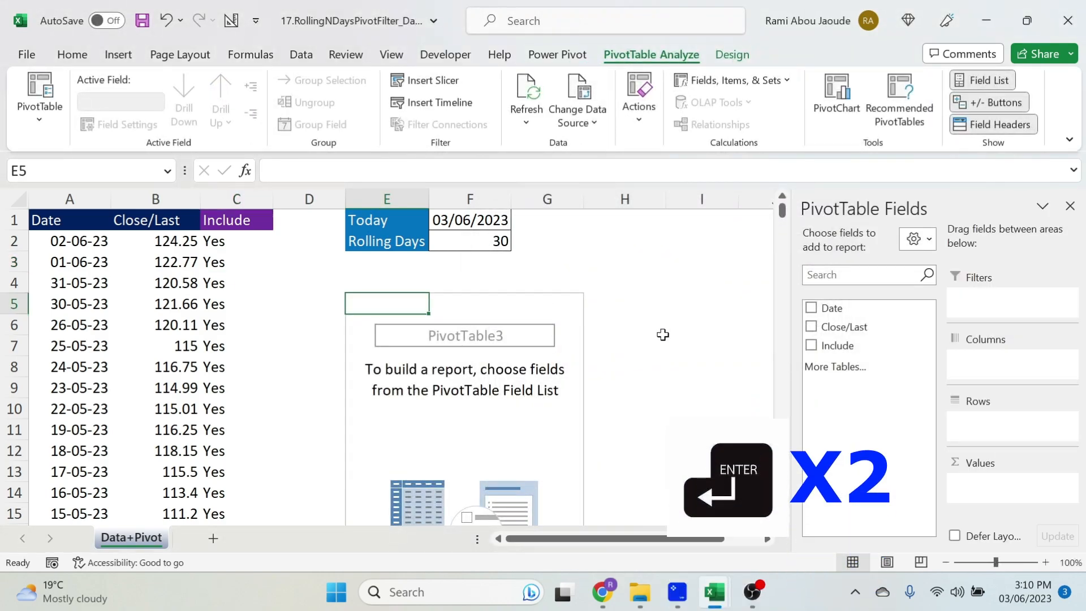
# Step: Add Date to the PivotTable rows and Close/Last to the values, expanding 2018 down to the daily dates of June
pyautogui.moveTo(840, 311); pyautogui.dragTo(1018, 440)
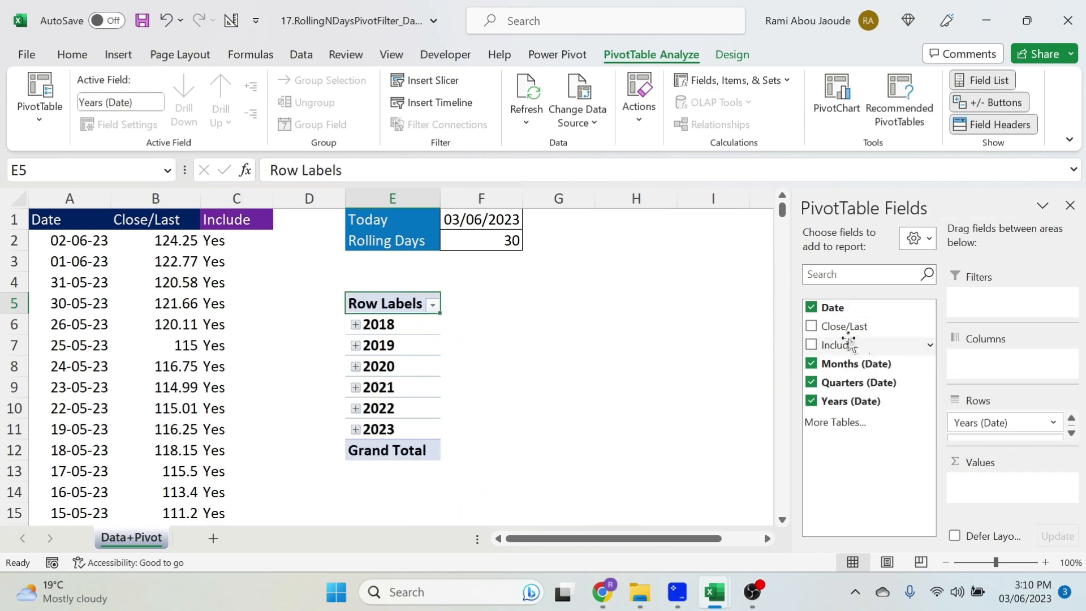
pyautogui.moveTo(843, 327); pyautogui.dragTo(997, 497)
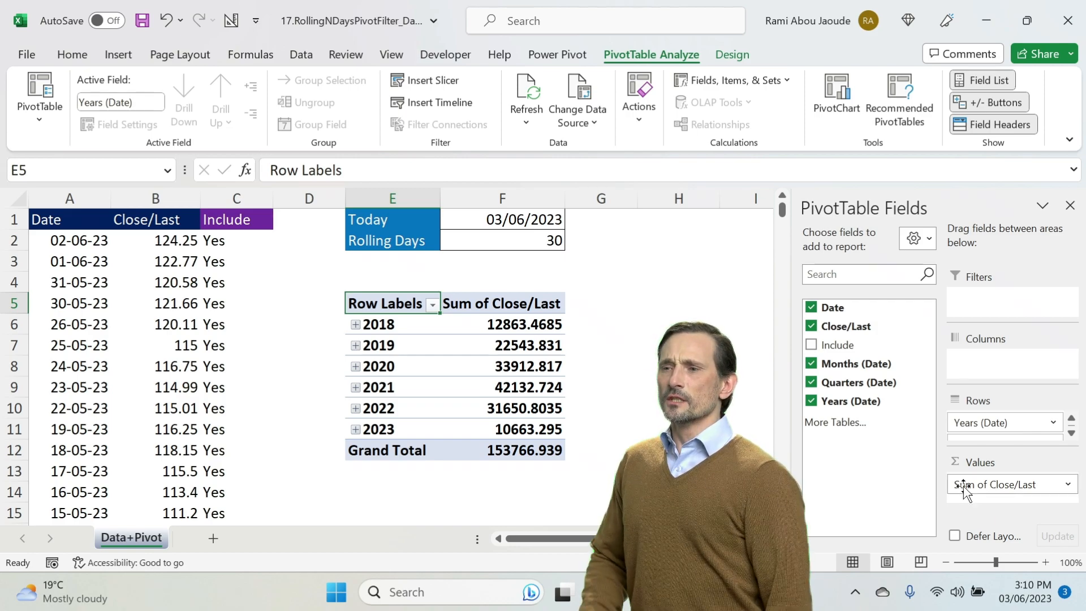
pyautogui.click(356, 326)
pyautogui.click(371, 345)
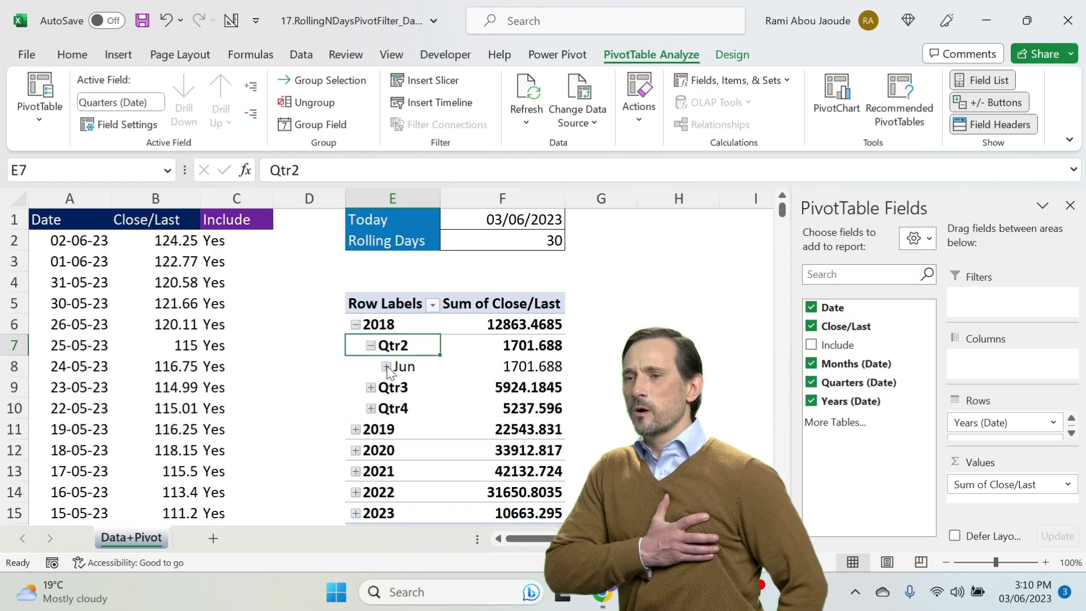
pyautogui.click(387, 367)
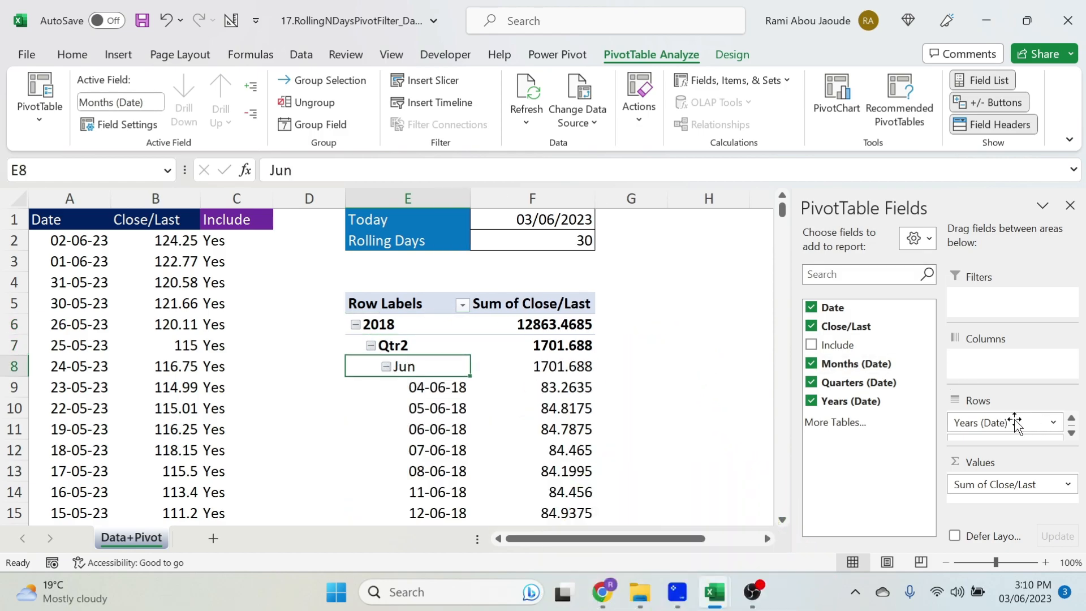
# Step: Remove the Years, Quarters and Months groupings from the PivotTable rows, keeping only Date, and look through the daily list
pyautogui.moveTo(1016, 424); pyautogui.dragTo(656, 431)
pyautogui.moveTo(965, 422); pyautogui.dragTo(752, 432)
pyautogui.moveTo(997, 422); pyautogui.dragTo(756, 427)
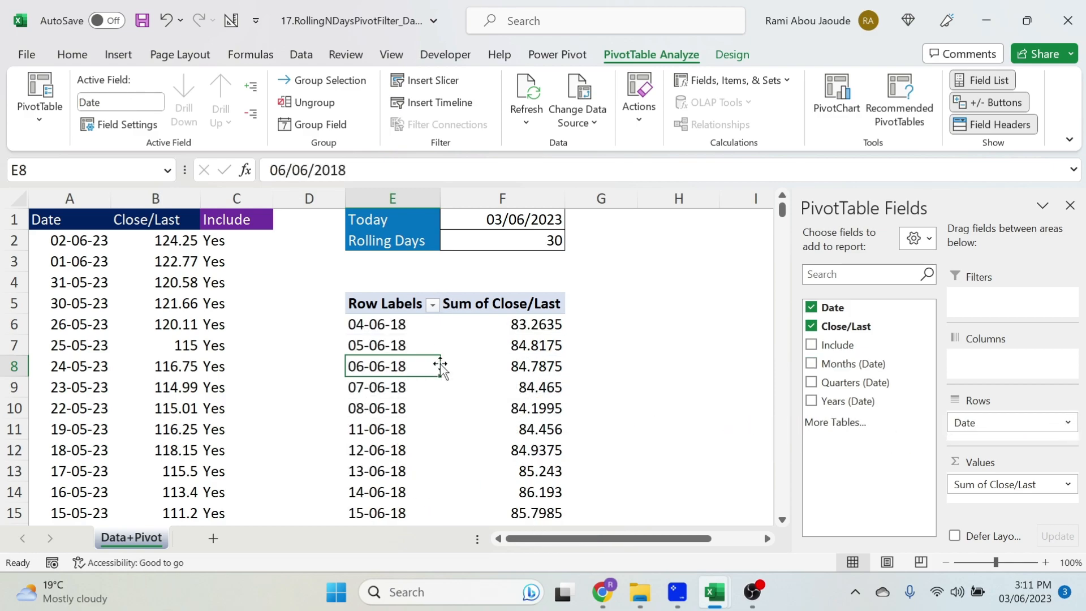
pyautogui.scroll(-9, 440, 368)
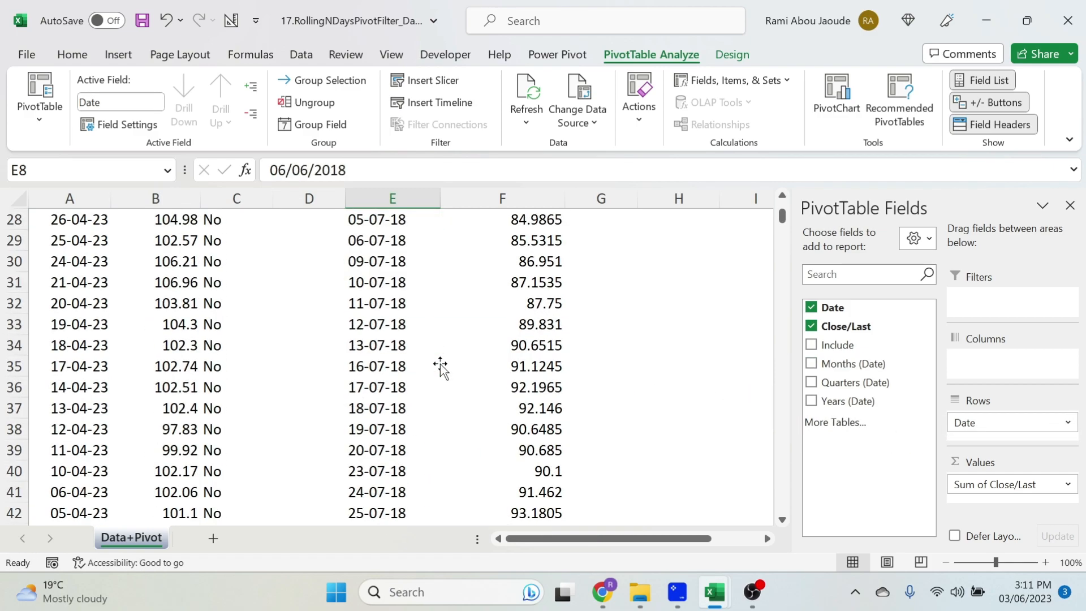
pyautogui.scroll(9, 440, 368)
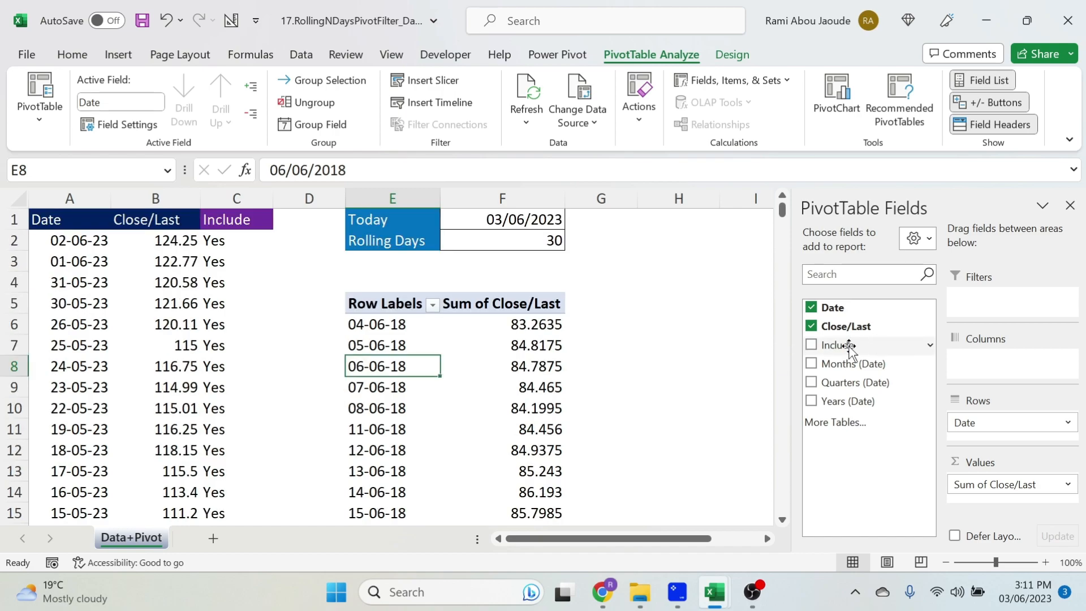
# Step: Add Include as the PivotTable's report filter, set it to Yes, and check the filtered dates
pyautogui.moveTo(841, 346); pyautogui.dragTo(986, 298)
pyautogui.click(553, 263)
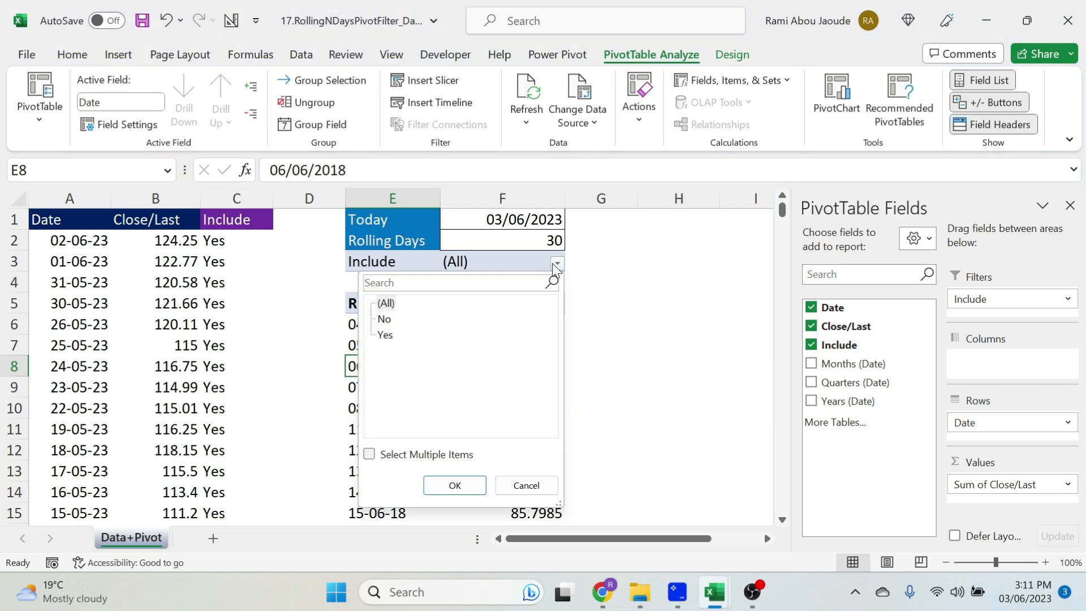
pyautogui.click(386, 336)
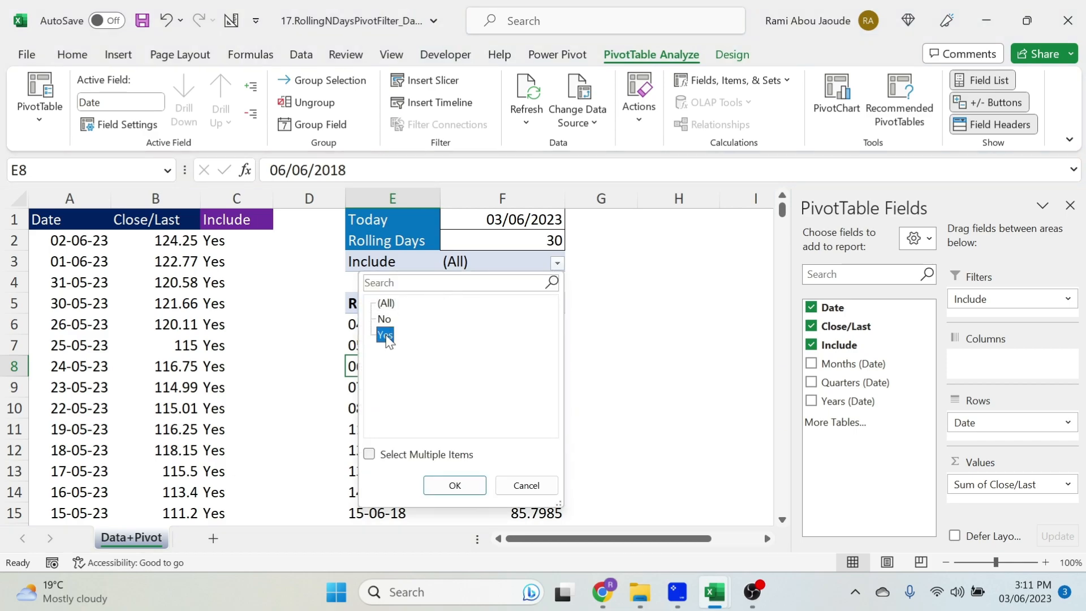
pyautogui.click(454, 486)
pyautogui.scroll(-5, 444, 482)
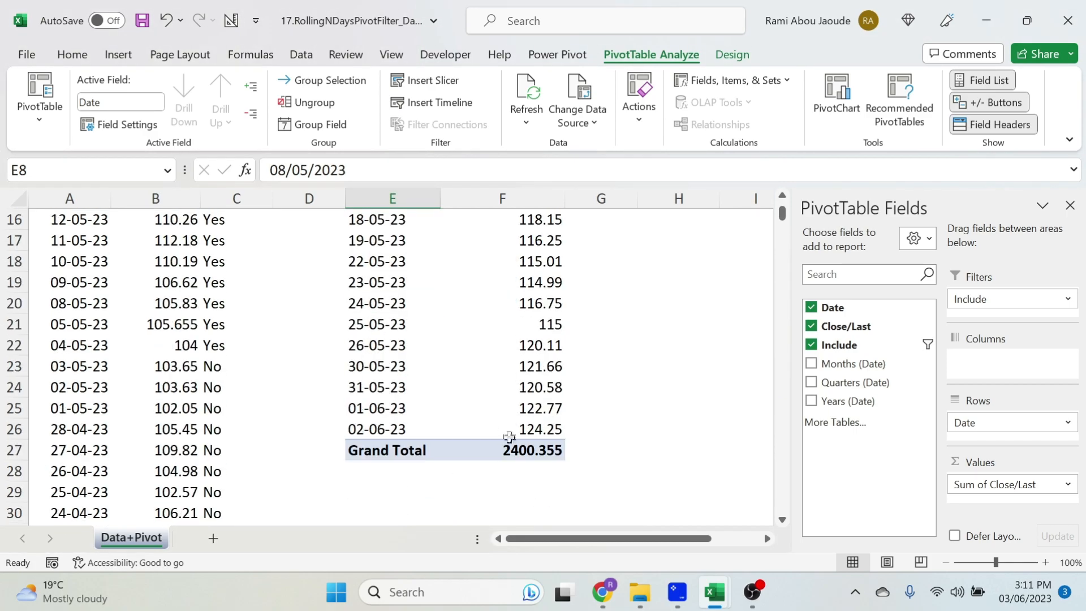
pyautogui.scroll(5, 477, 434)
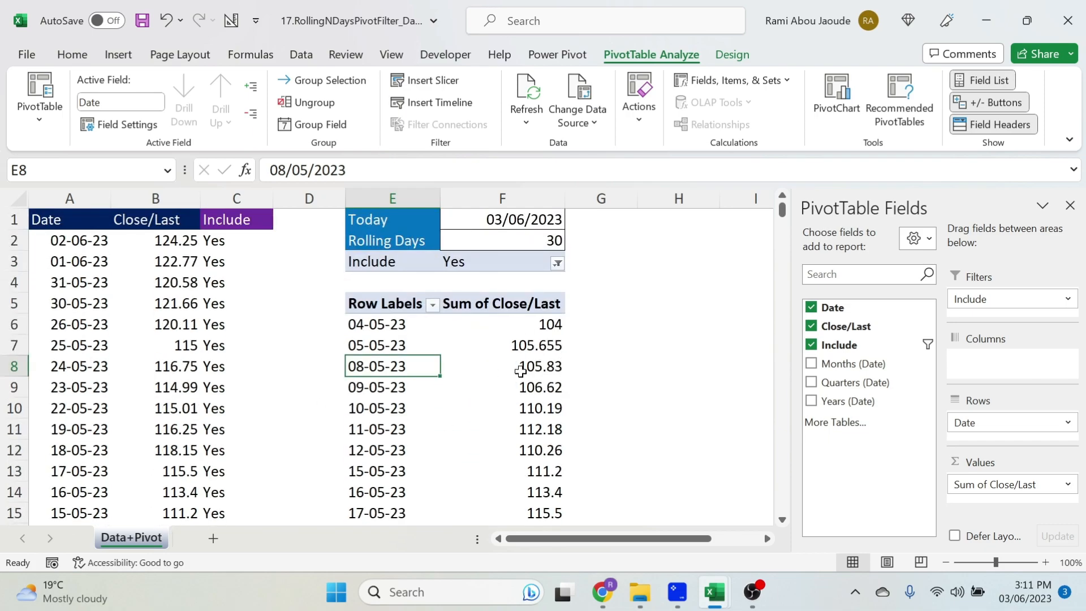
pyautogui.moveTo(521, 372)
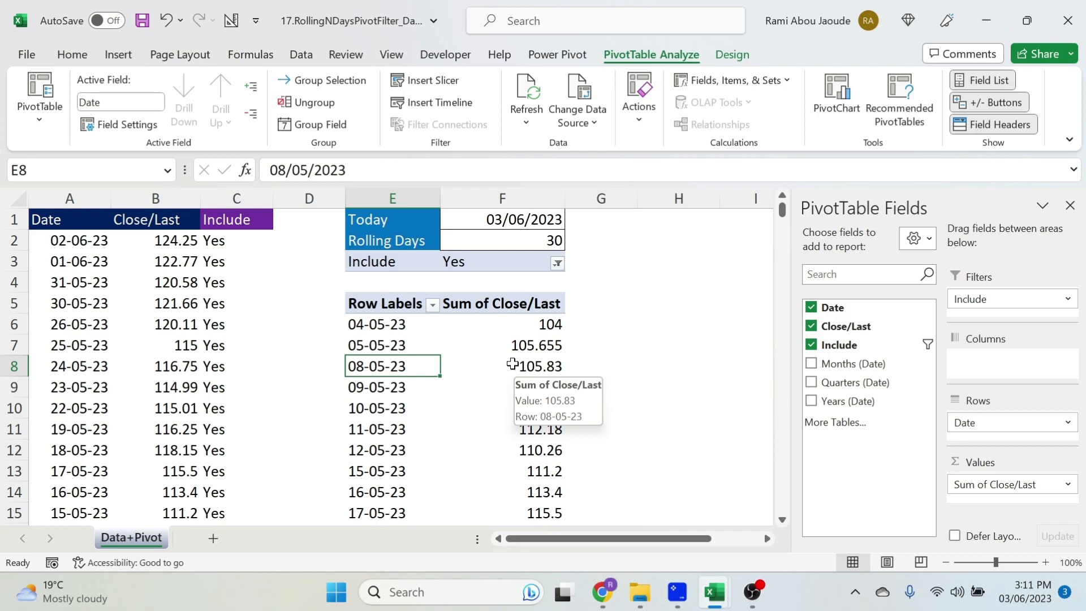
# Step: Insert a line-with-markers PivotChart from the PivotTable, place it beside the table from column G, and close the field list
pyautogui.click(128, 61)
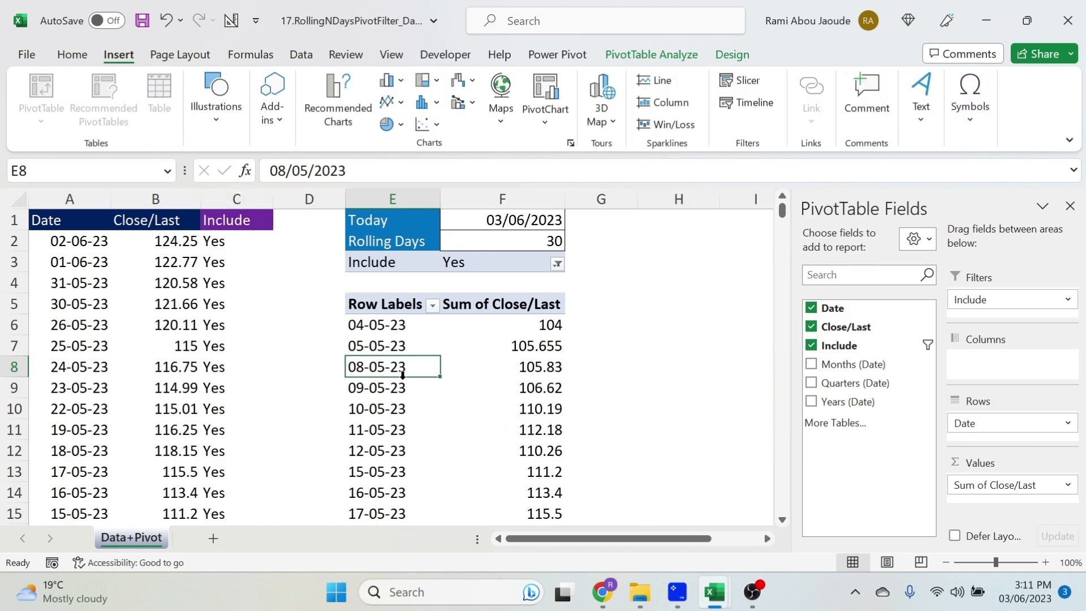
pyautogui.moveTo(408, 332)
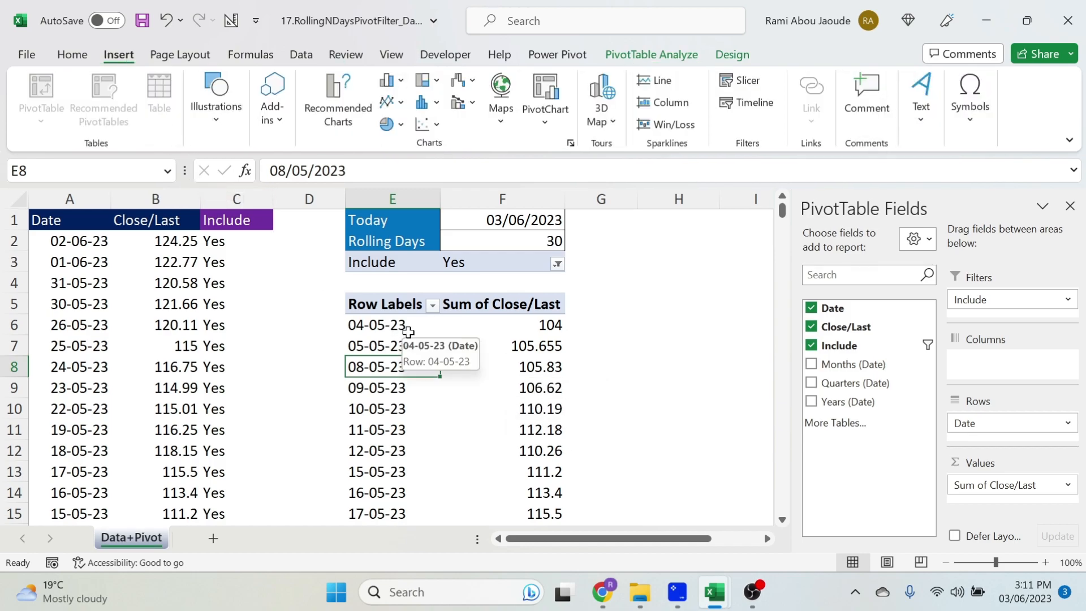
pyautogui.click(390, 102)
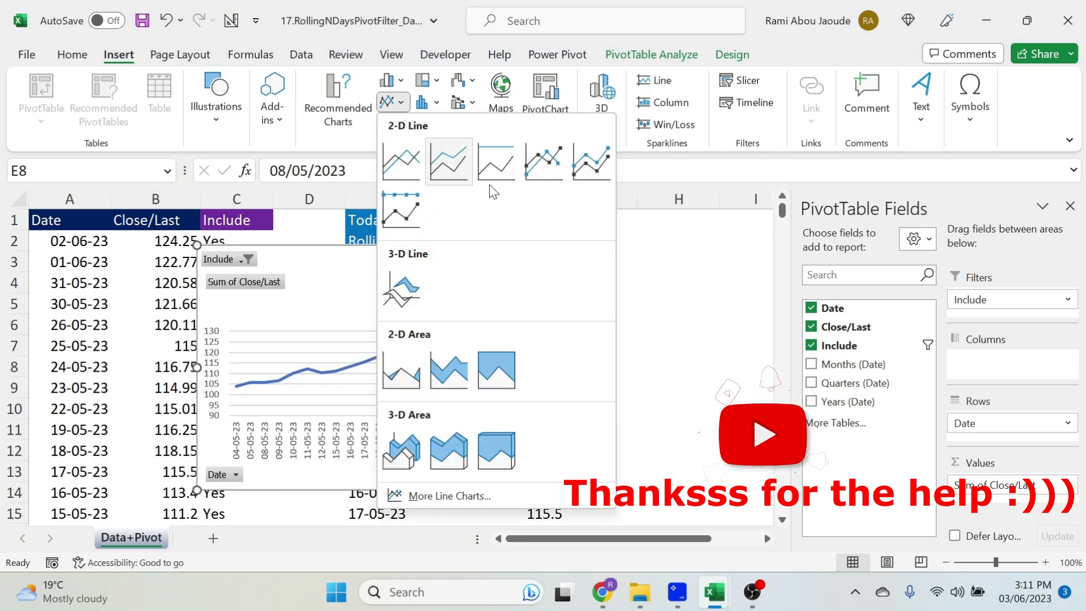
pyautogui.click(544, 162)
pyautogui.moveTo(315, 279); pyautogui.dragTo(697, 252)
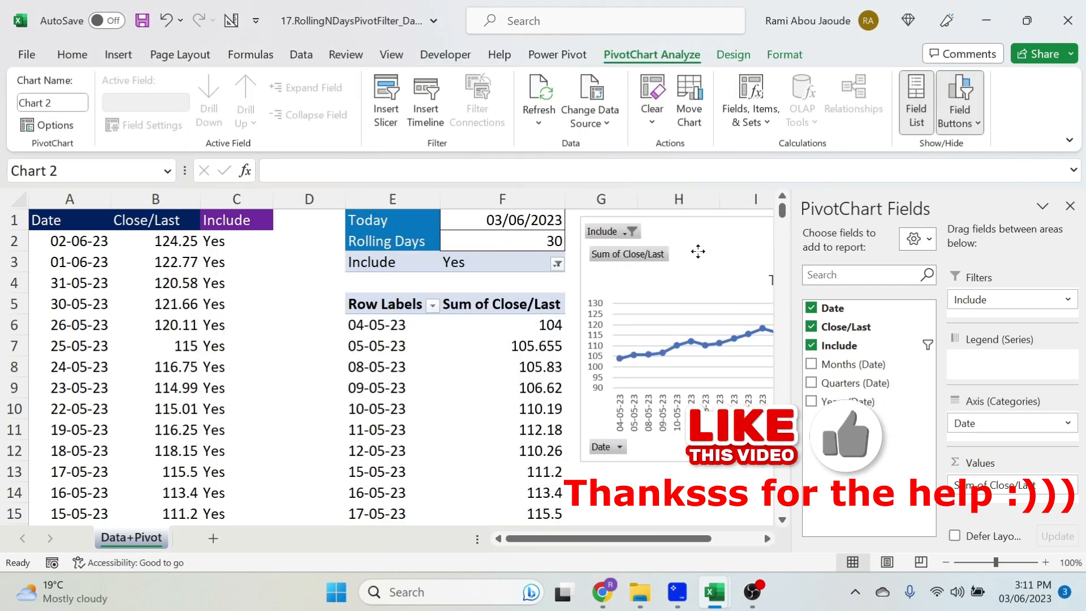
pyautogui.click(1069, 205)
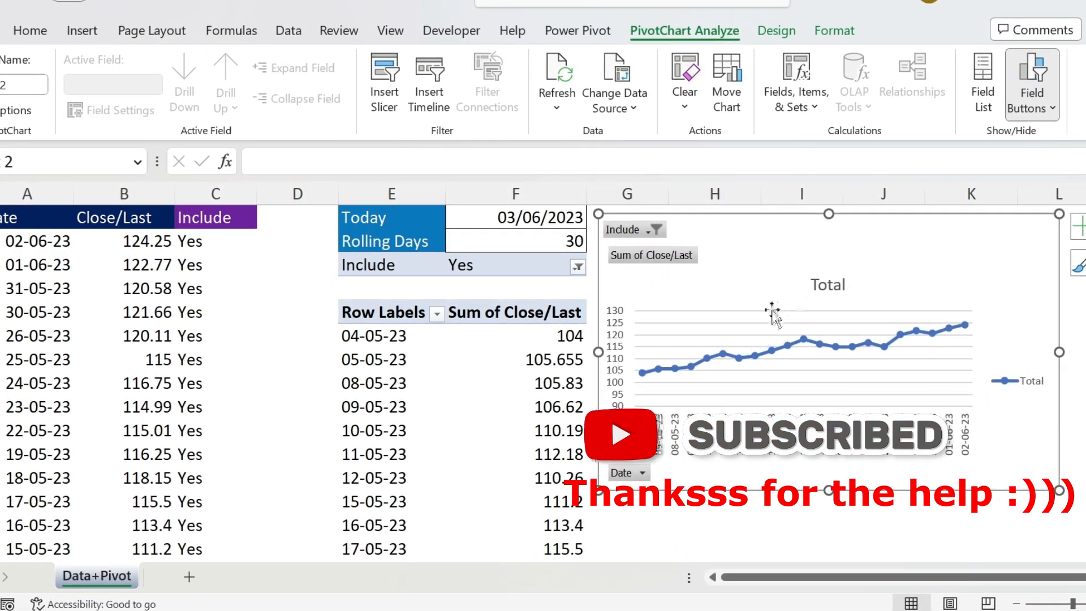
# Step: Hide all field buttons on the PivotChart and delete its legend
pyautogui.moveTo(887, 352)
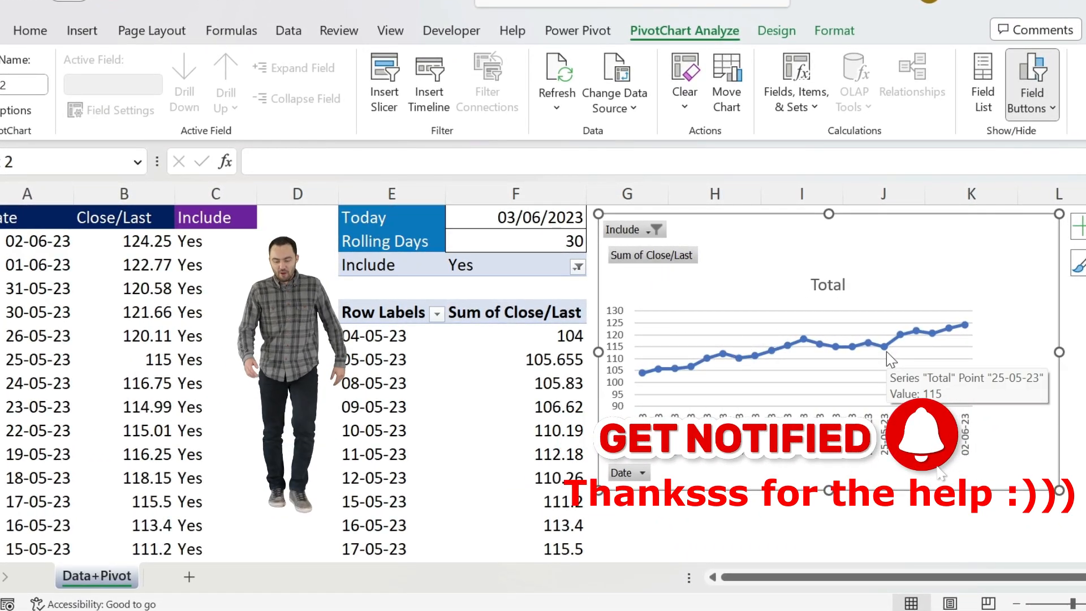
pyautogui.rightClick(647, 259)
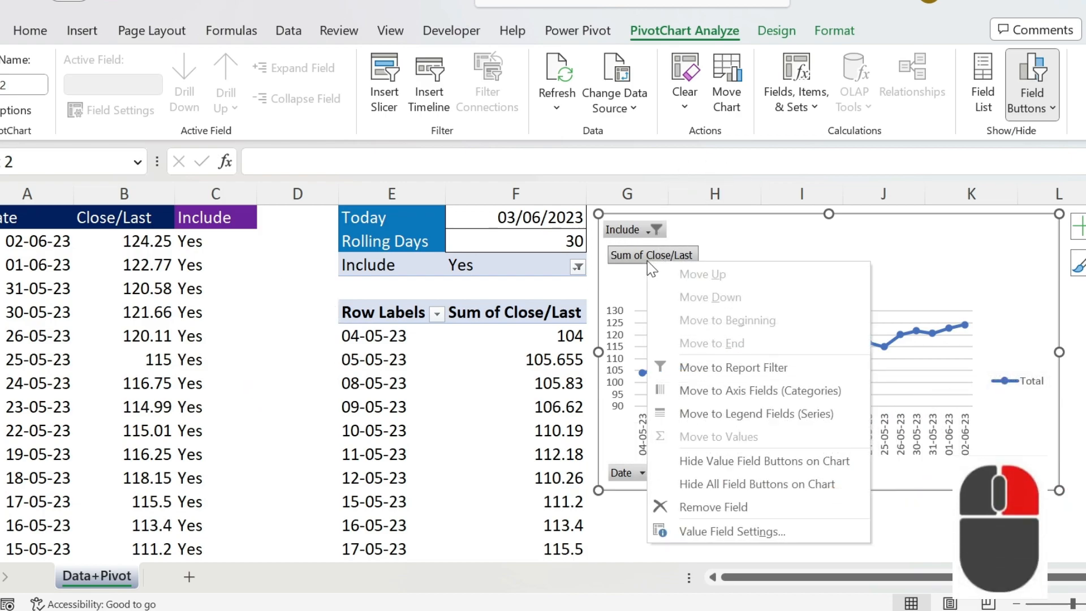
pyautogui.click(742, 486)
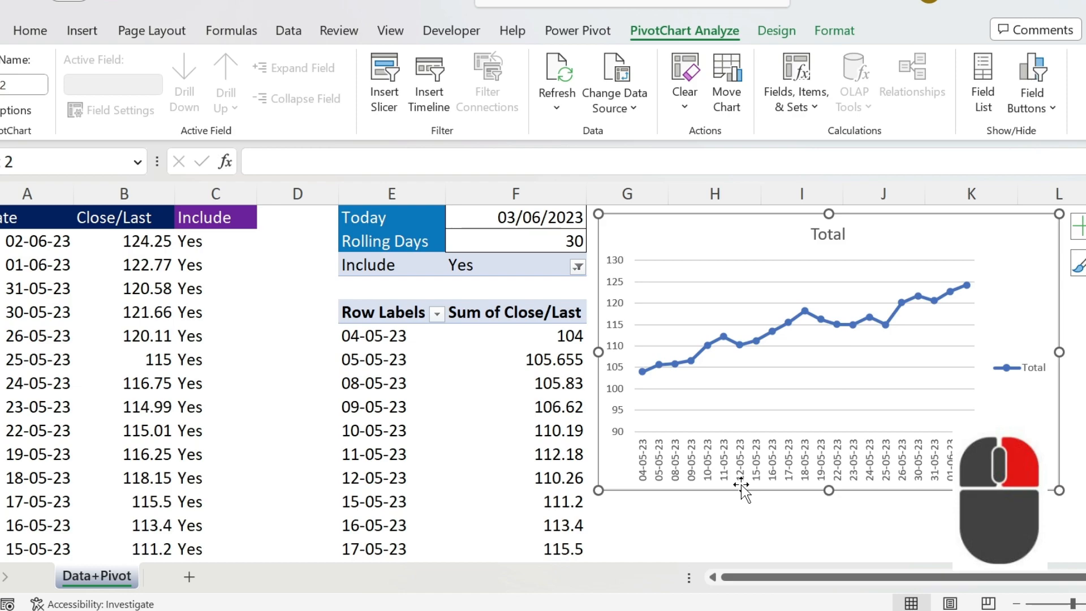
pyautogui.click(1015, 368)
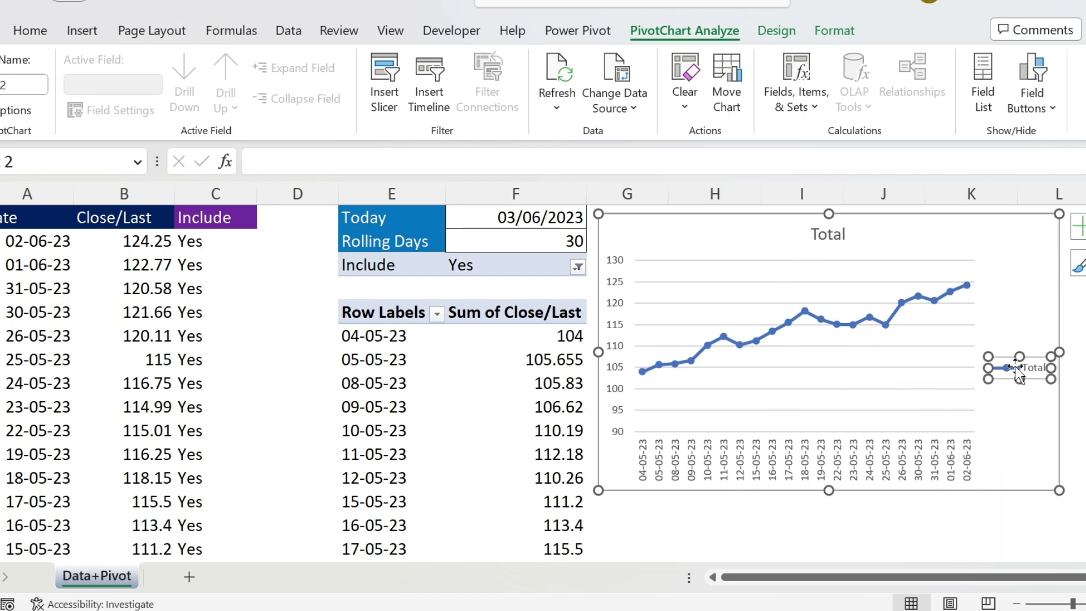
pyautogui.press('Delete')
# Step: Change the chart title to "Amazon" and make it bold
pyautogui.click(826, 234)
pyautogui.doubleClick(826, 235)
pyautogui.write('Amazon')
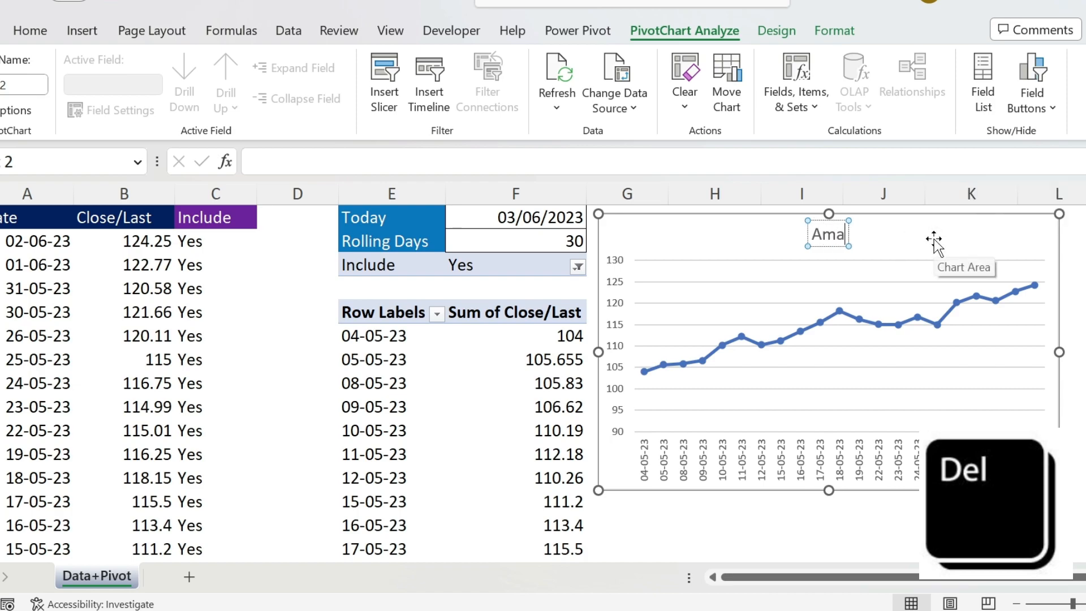
pyautogui.hotkey('ctrl', 'a')
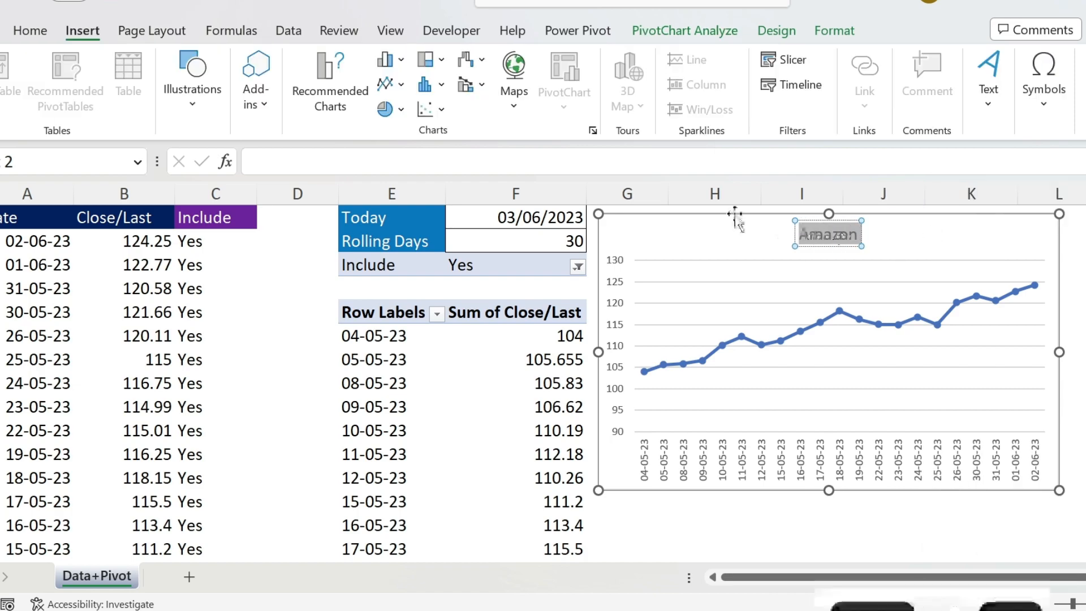
pyautogui.click(51, 34)
pyautogui.click(74, 96)
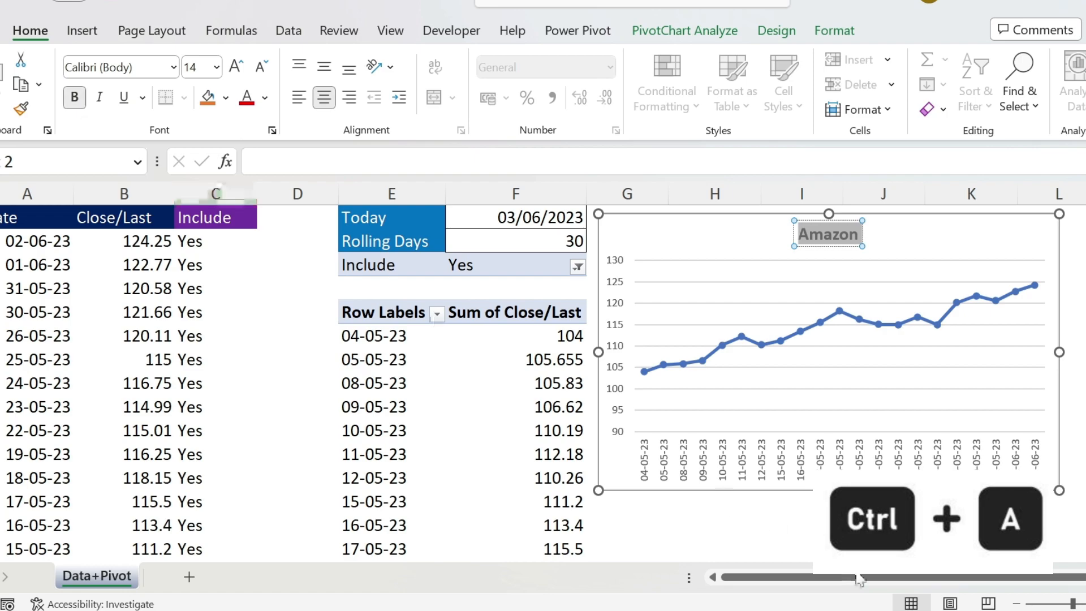
pyautogui.click(870, 540)
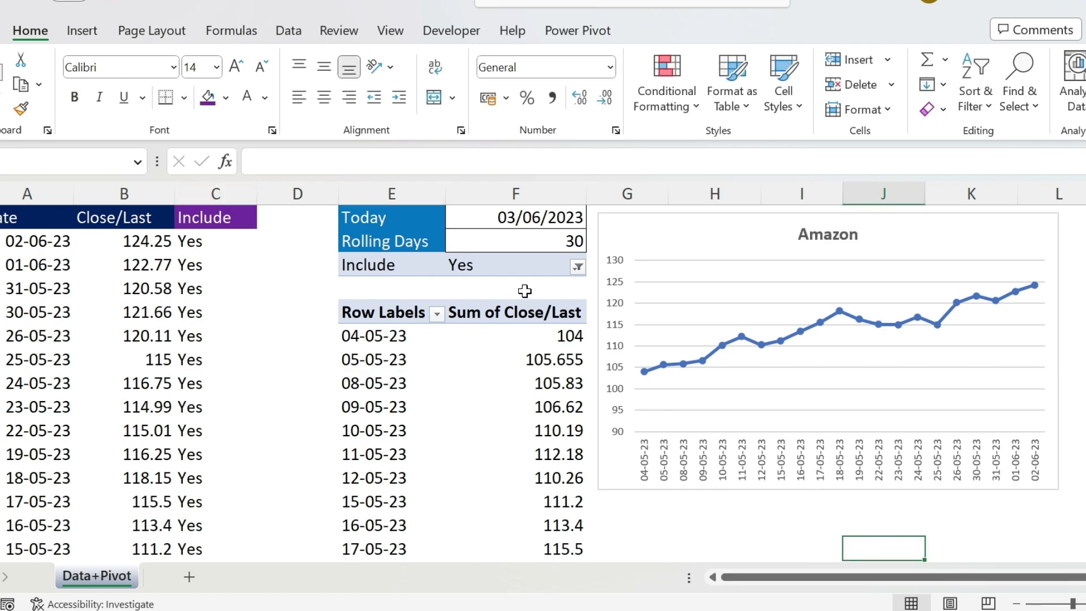
# Step: Set Rolling Days in F2 to 45 and refresh the PivotTable so the table and chart cover the new period
pyautogui.click(545, 249)
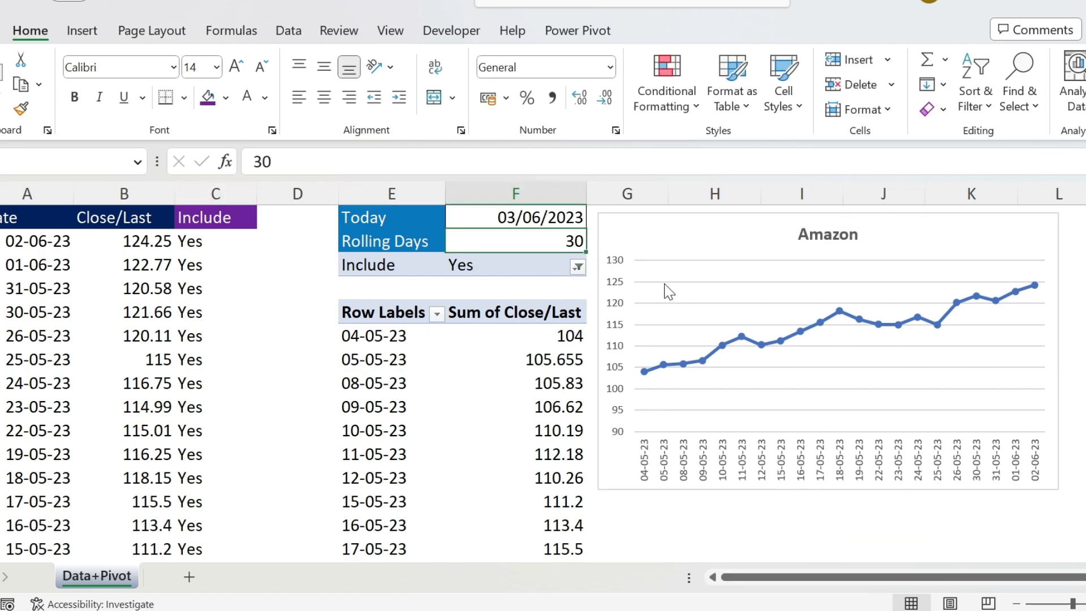
pyautogui.write('45')
pyautogui.press('Return')
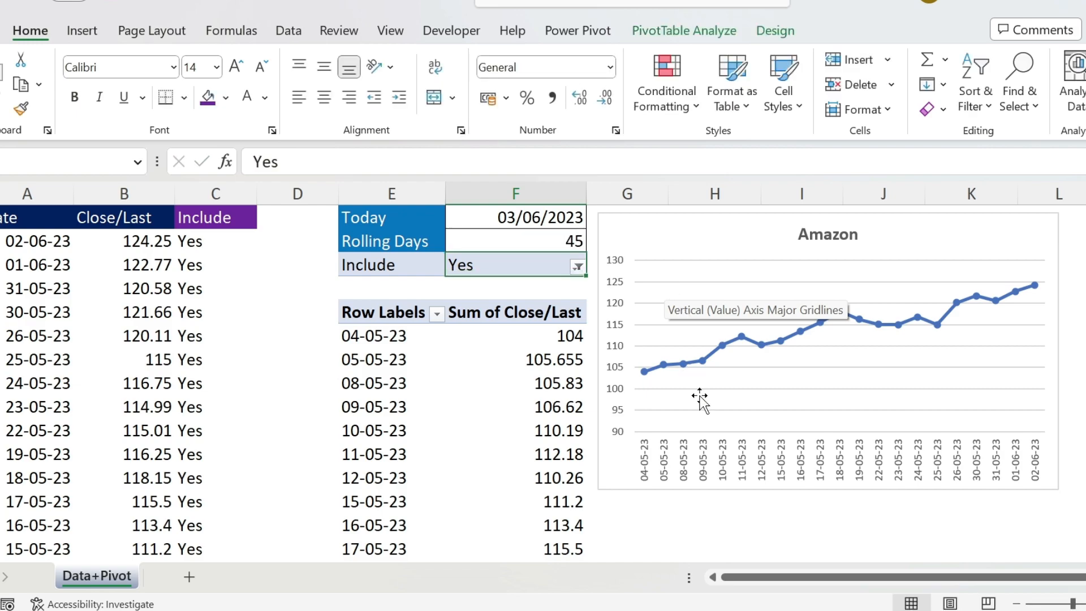
pyautogui.click(484, 392)
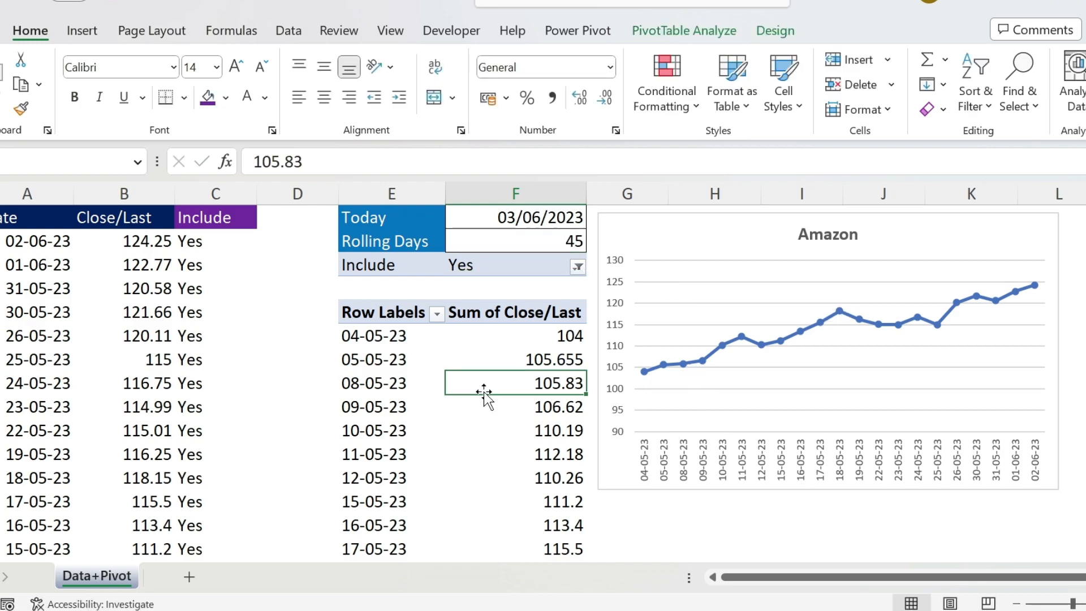
pyautogui.rightClick(480, 383)
pyautogui.click(588, 125)
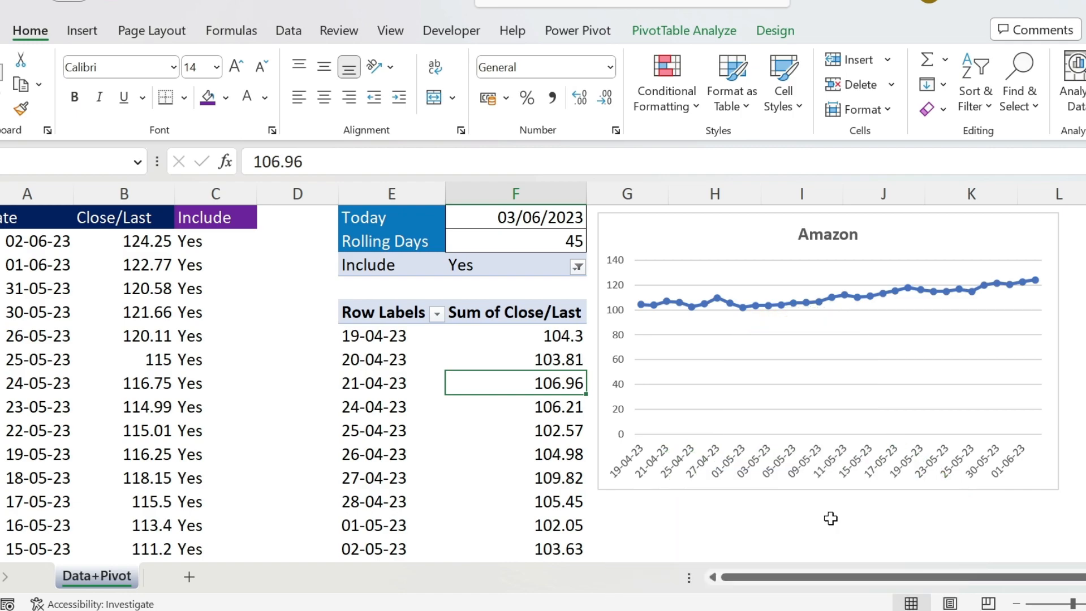
# Step: Open the VBA editor and create a Worksheet_Change event procedure in the code module of Sheet1 (Data+Pivot)
pyautogui.hotkey('alt', 'F11')
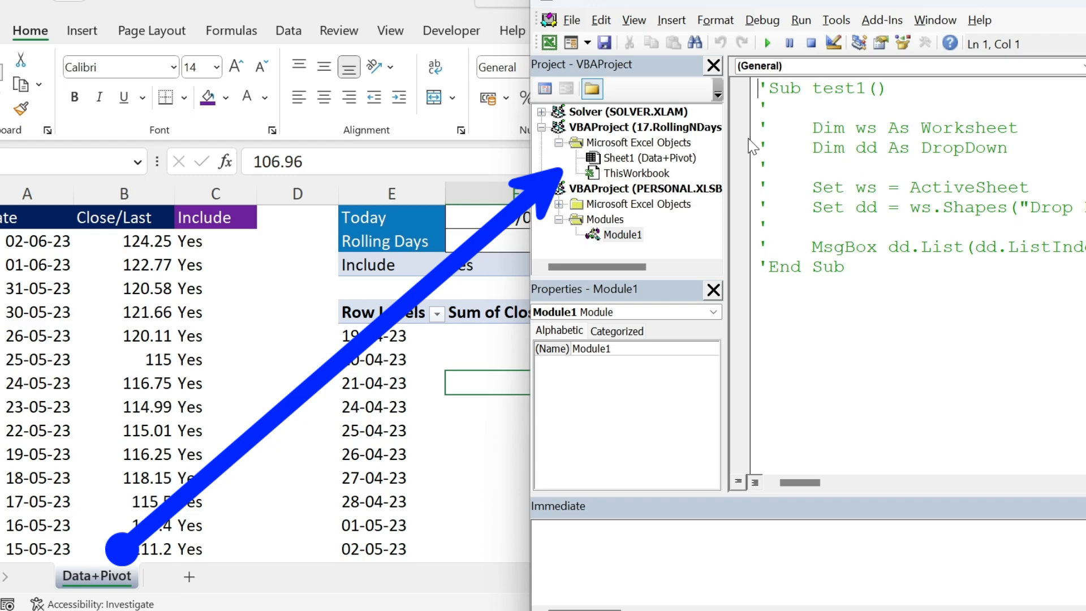
pyautogui.doubleClick(622, 159)
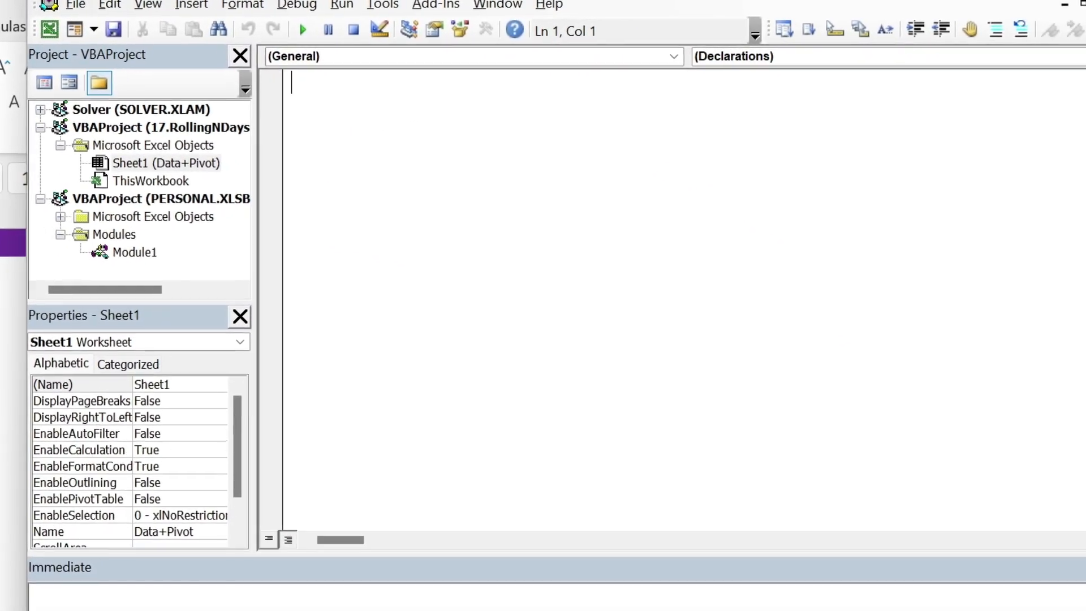
pyautogui.click(367, 57)
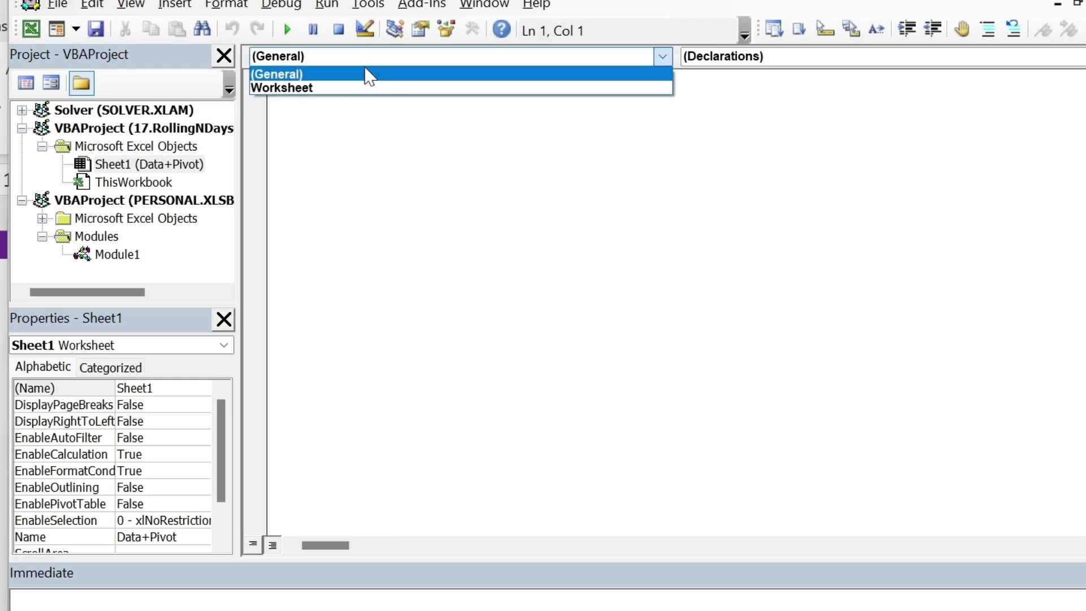
pyautogui.click(353, 90)
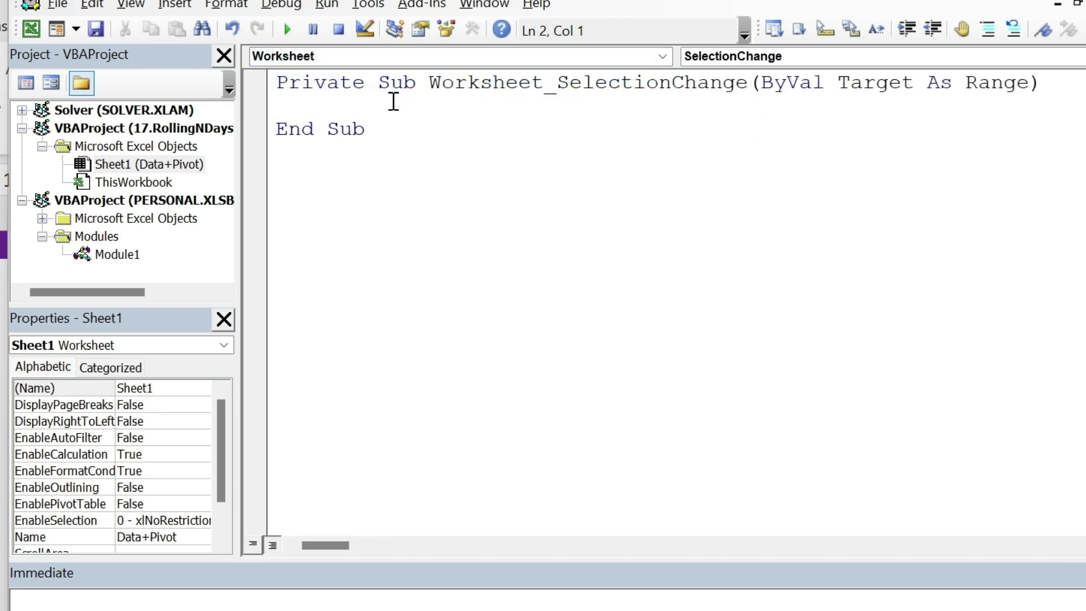
pyautogui.click(771, 62)
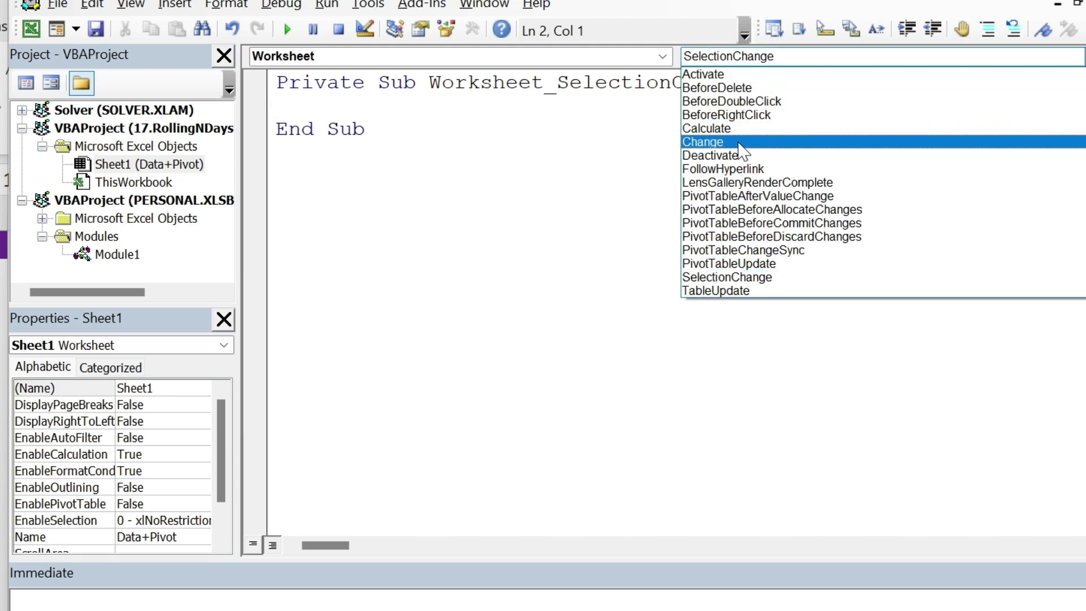
pyautogui.click(712, 142)
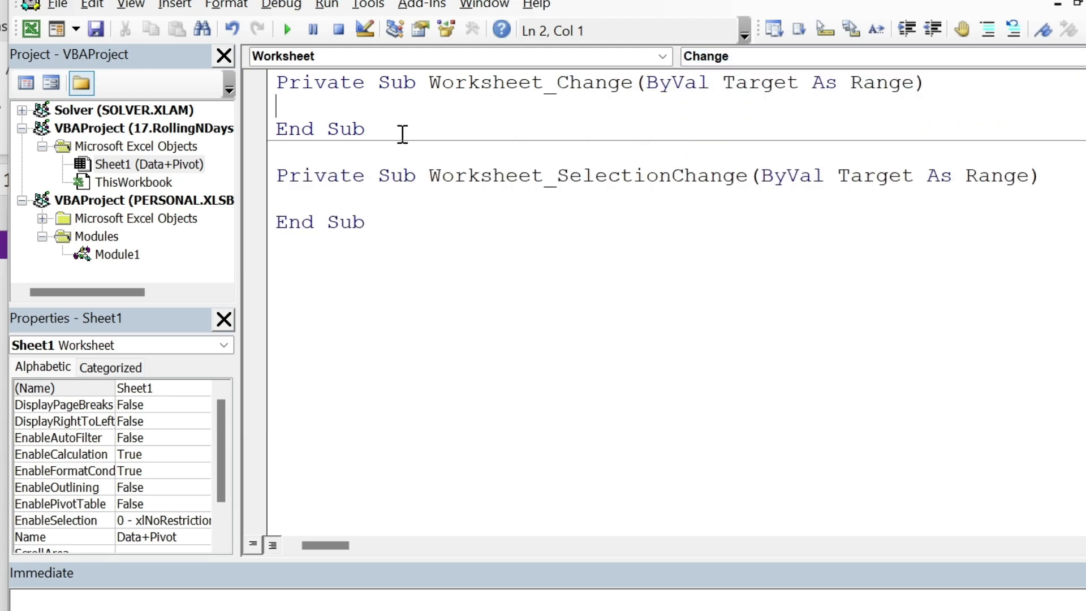
# Step: Delete the empty Worksheet_SelectionChange procedure and place the cursor inside Worksheet_Change
pyautogui.moveTo(380, 230); pyautogui.dragTo(273, 173)
pyautogui.press('Delete')
pyautogui.click(304, 96)
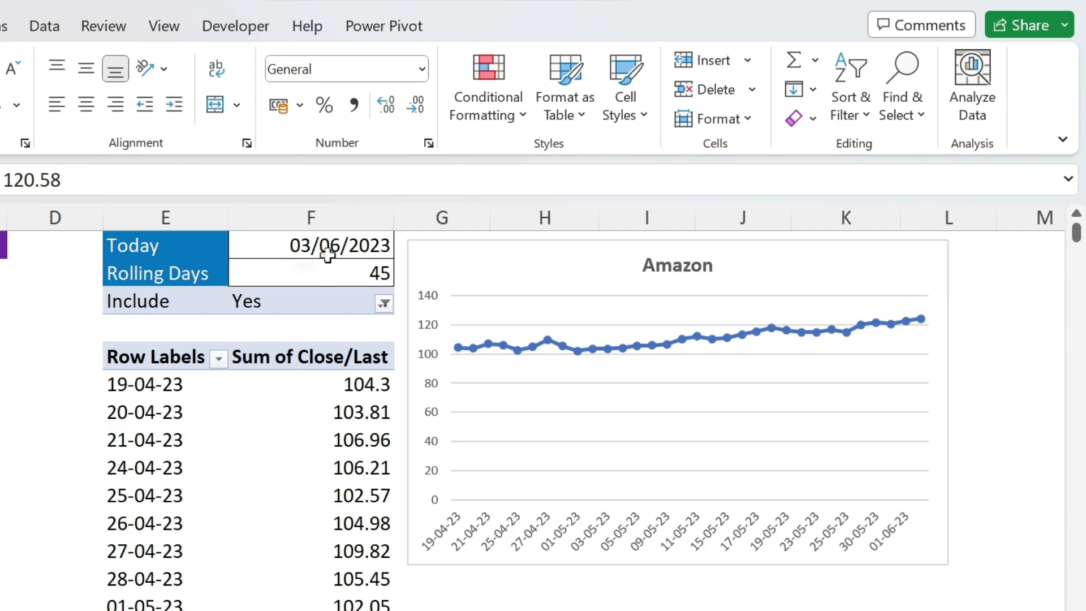
# Step: Check the Today cell F1 in the sheet, then start an If condition in Worksheet_Change with Target.Address = "$F$1" Or
pyautogui.click(347, 245)
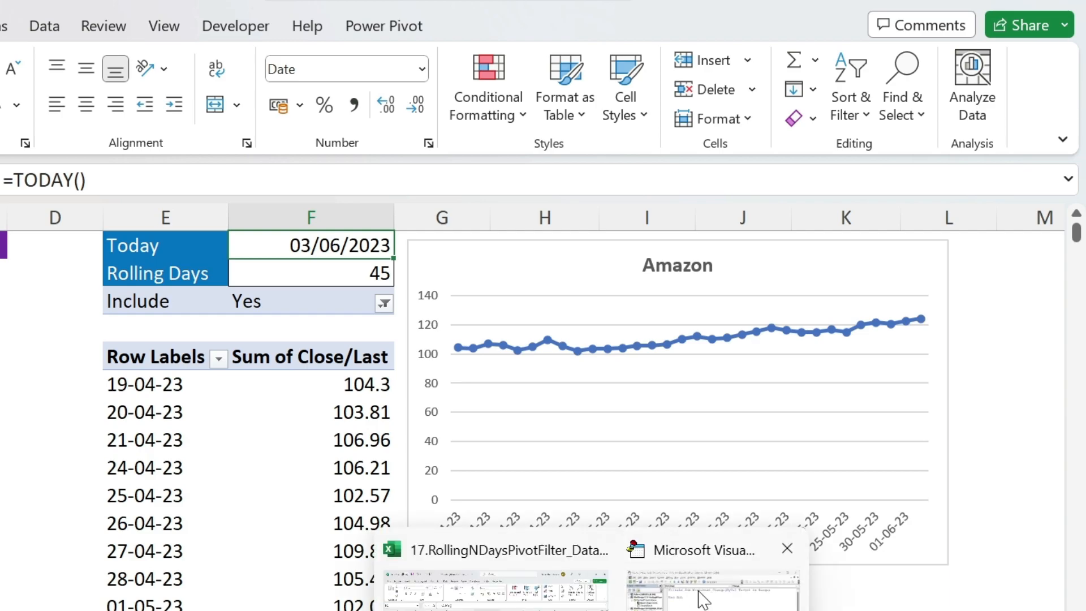
pyautogui.click(702, 599)
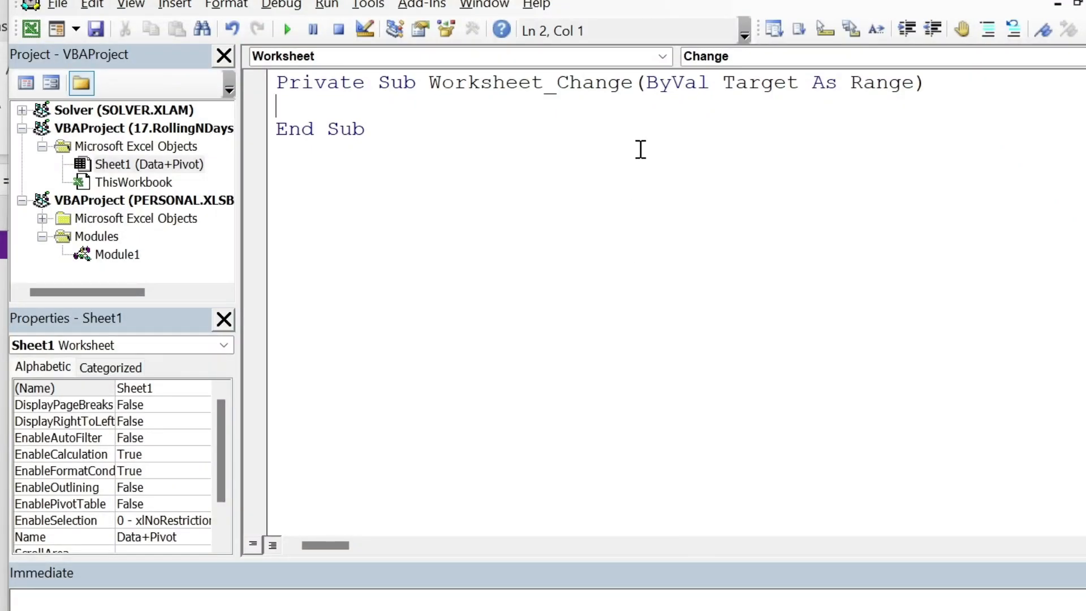
pyautogui.moveTo(340, 1); pyautogui.dragTo(727, 0)
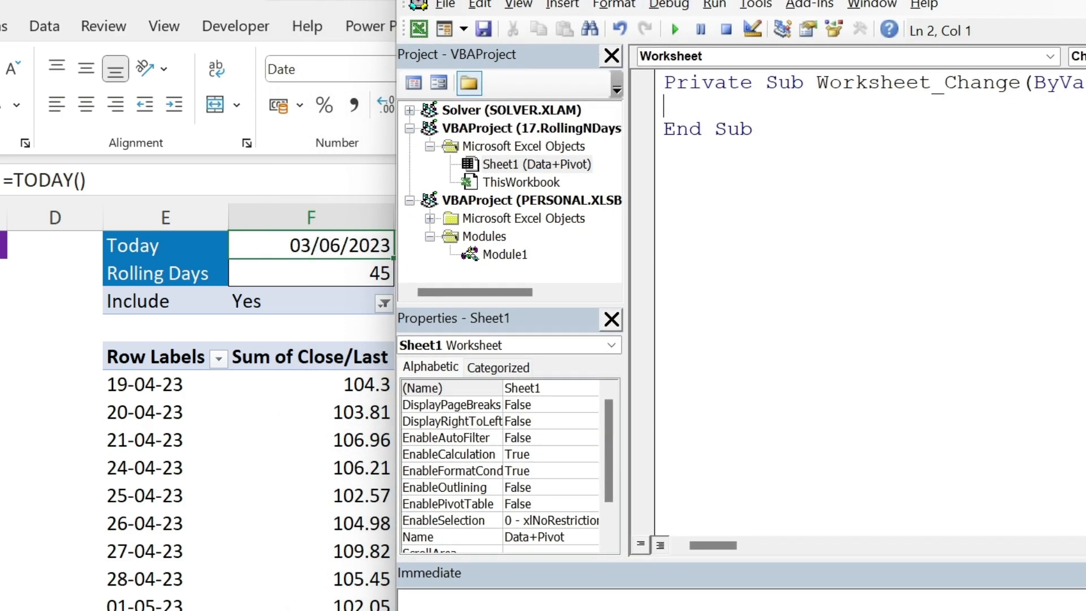
pyautogui.press('Tab')
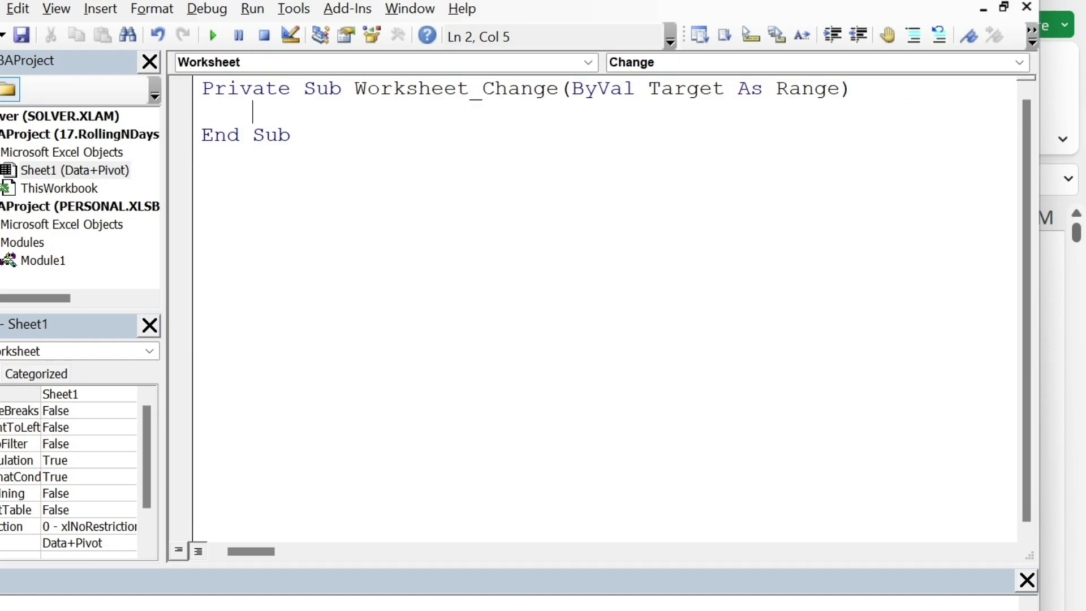
pyautogui.write('if Target.Addres')
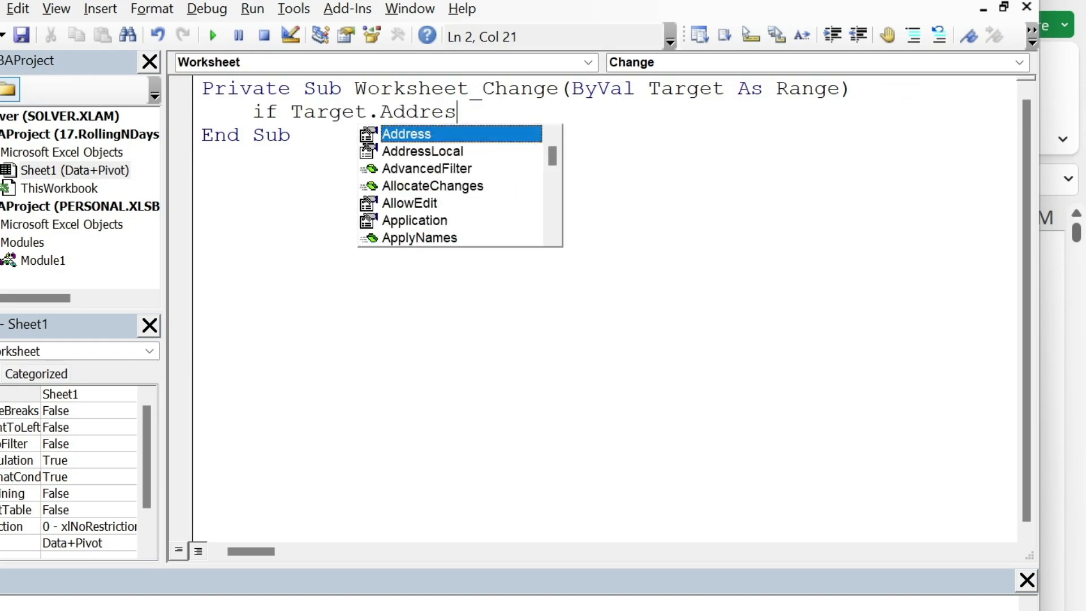
pyautogui.write('s =')
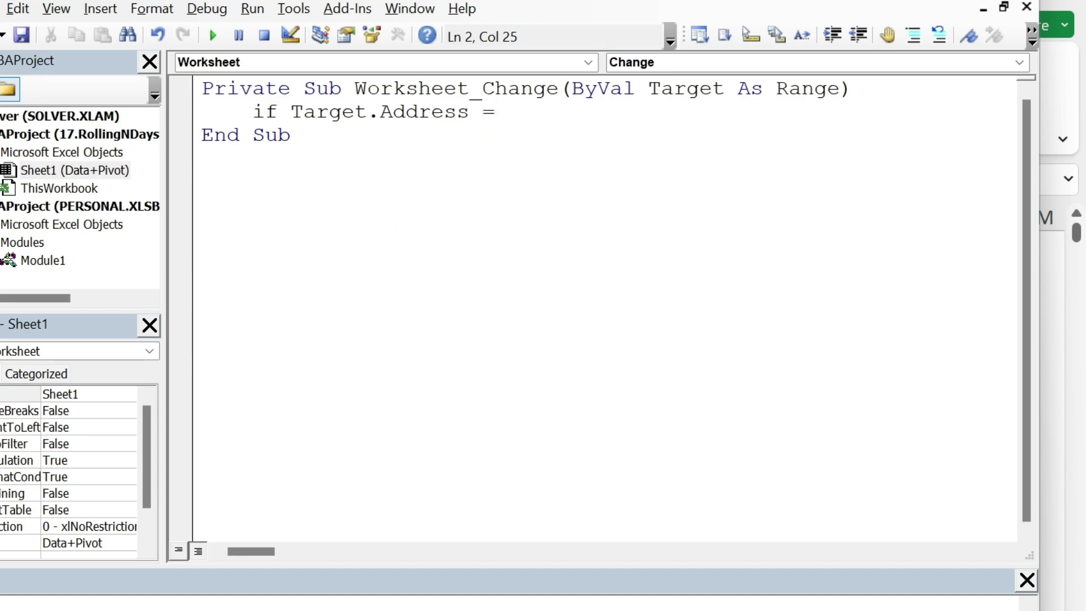
pyautogui.write(' "$F$1')
pyautogui.write('" or')
# Step: Add a second test, Target.Address = "$F$2", to the condition and complete the block with Then and End If
pyautogui.moveTo(291, 111); pyautogui.dragTo(592, 116)
pyautogui.hotkey('ctrl', 'c')
pyautogui.click(704, 111)
pyautogui.hotkey('ctrl', 'v')
pyautogui.doubleClick(913, 111)
pyautogui.write('2')
pyautogui.click(940, 110)
pyautogui.write('then')
pyautogui.press('Return')
pyautogui.press('Return')
pyautogui.write('end if')
pyautogui.press('Up')
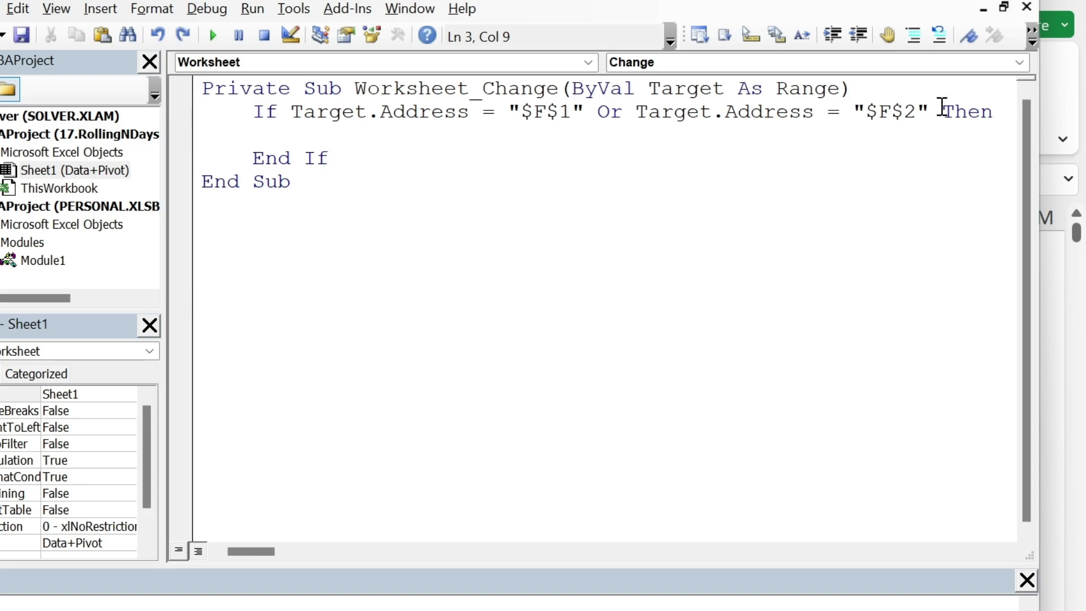
# Step: Add the ActiveWorkbook.RefreshAll statement inside the If block of Worksheet_Change
pyautogui.write('Active')
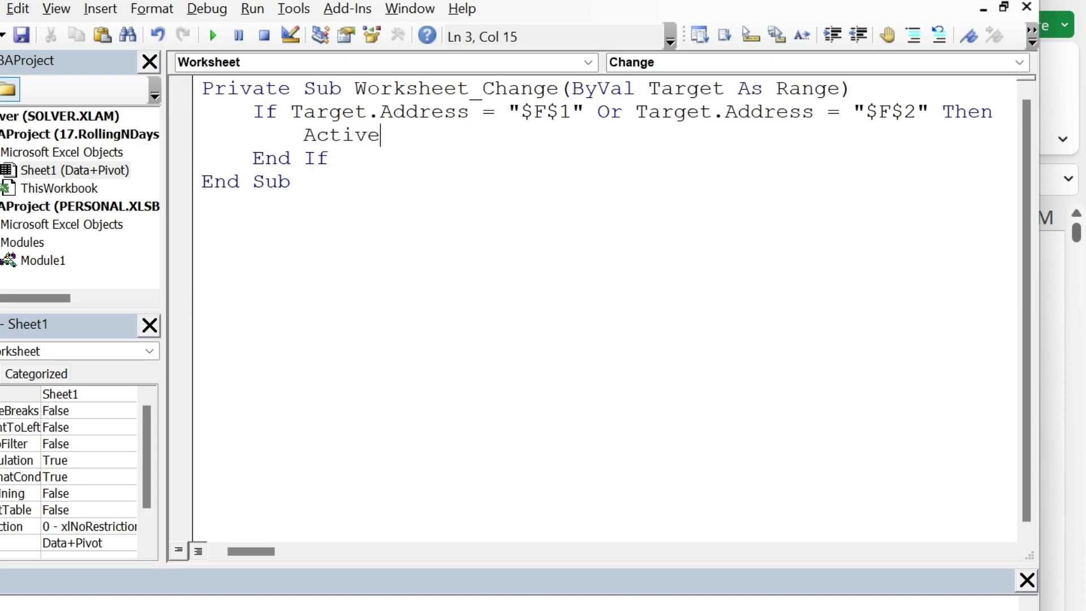
pyautogui.write('workbook.refre')
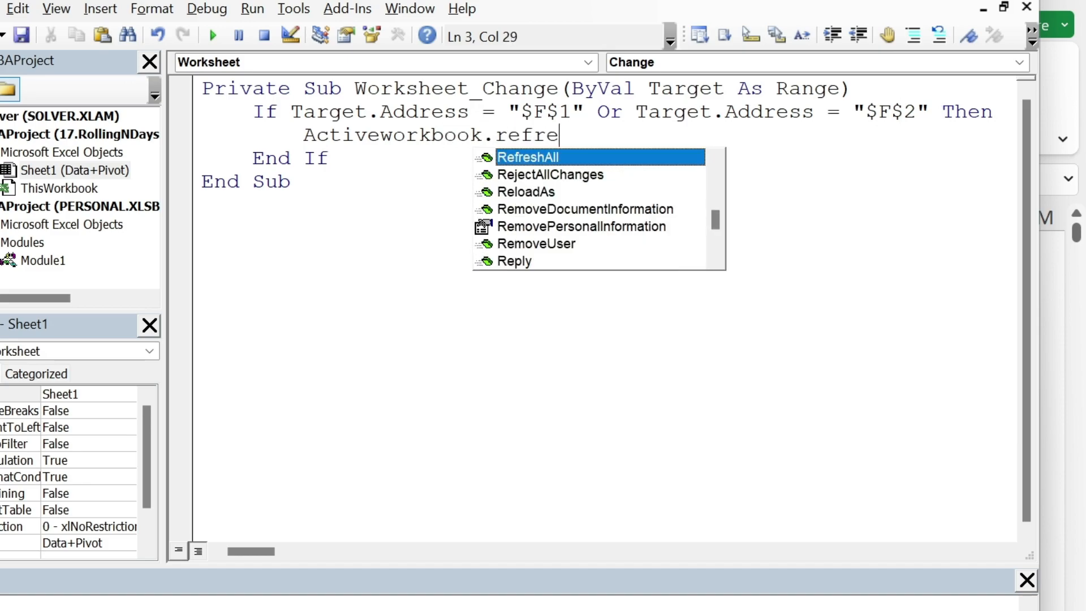
pyautogui.press('Tab')
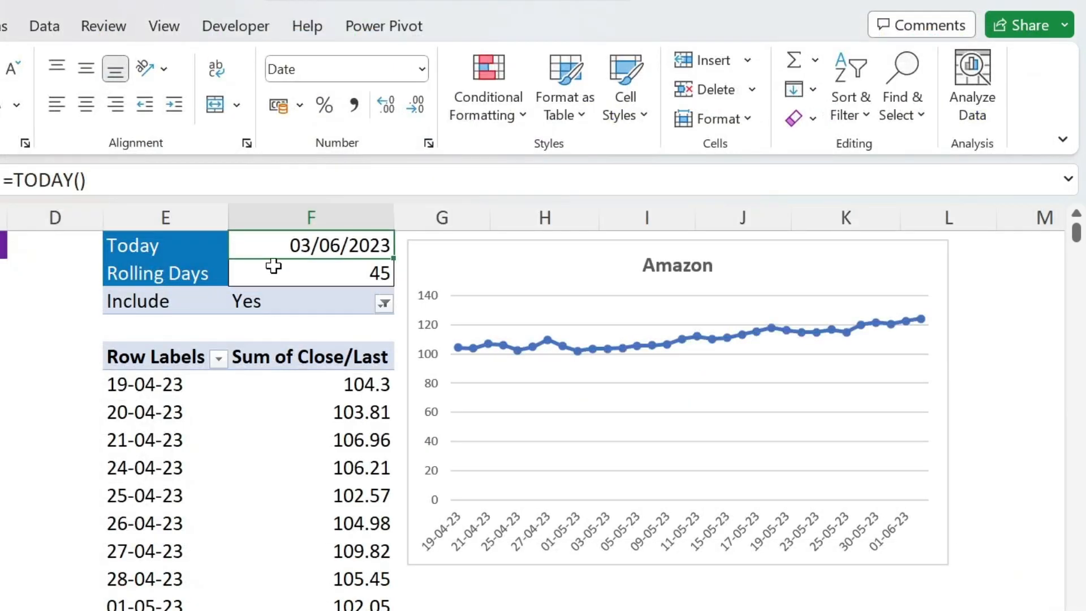
# Step: Return to the worksheet, set Rolling Days in F2 to 60, and look through the PivotTable rows to test the automatic refresh
pyautogui.click(284, 266)
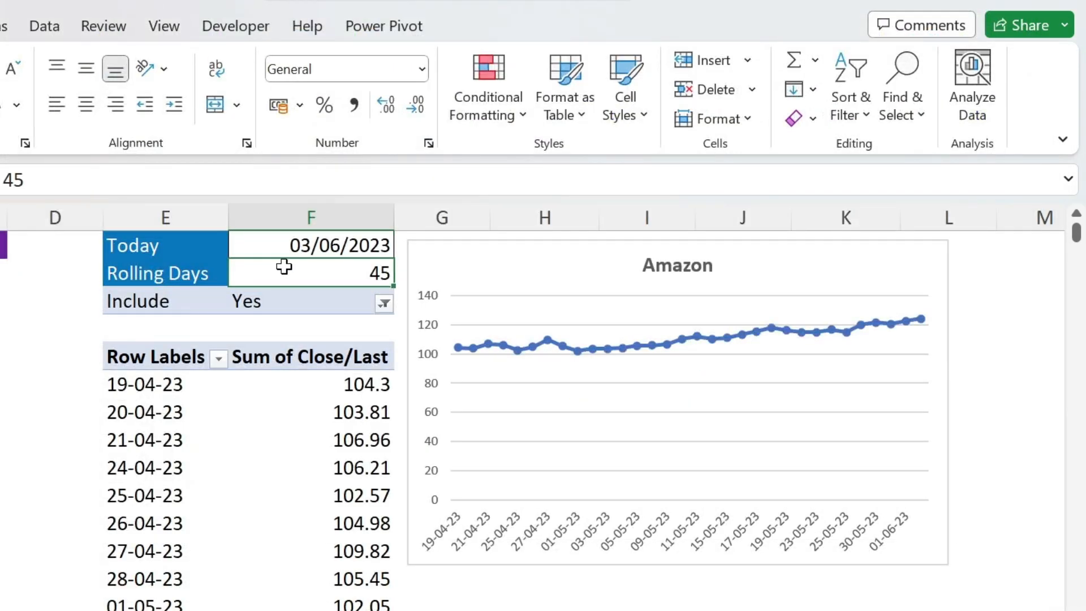
pyautogui.write('60')
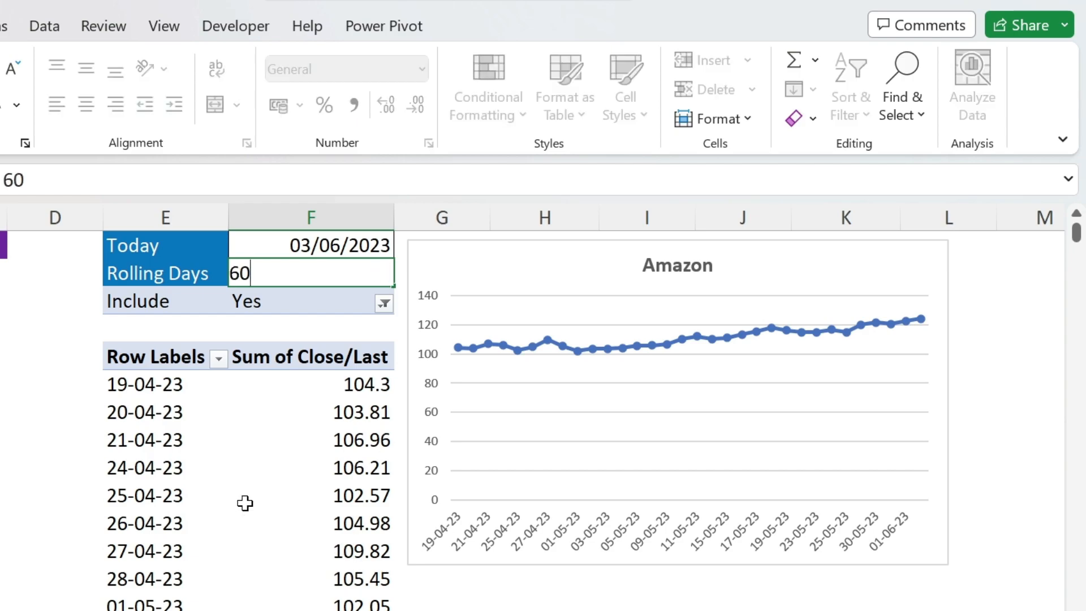
pyautogui.press('Return')
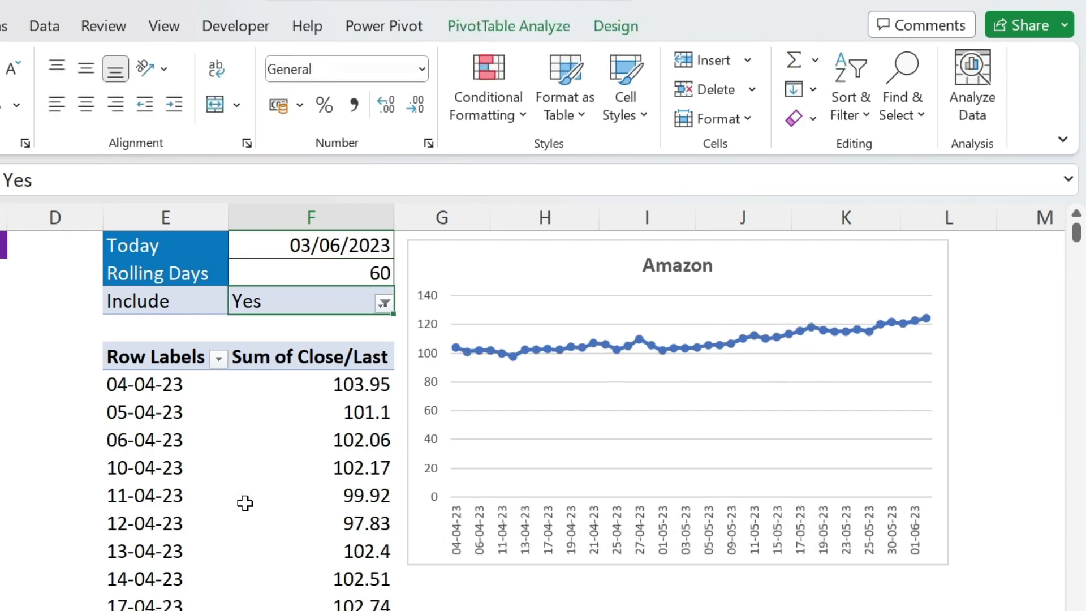
pyautogui.click(303, 403)
pyautogui.scroll(-3, 304, 403)
pyautogui.scroll(3, 303, 402)
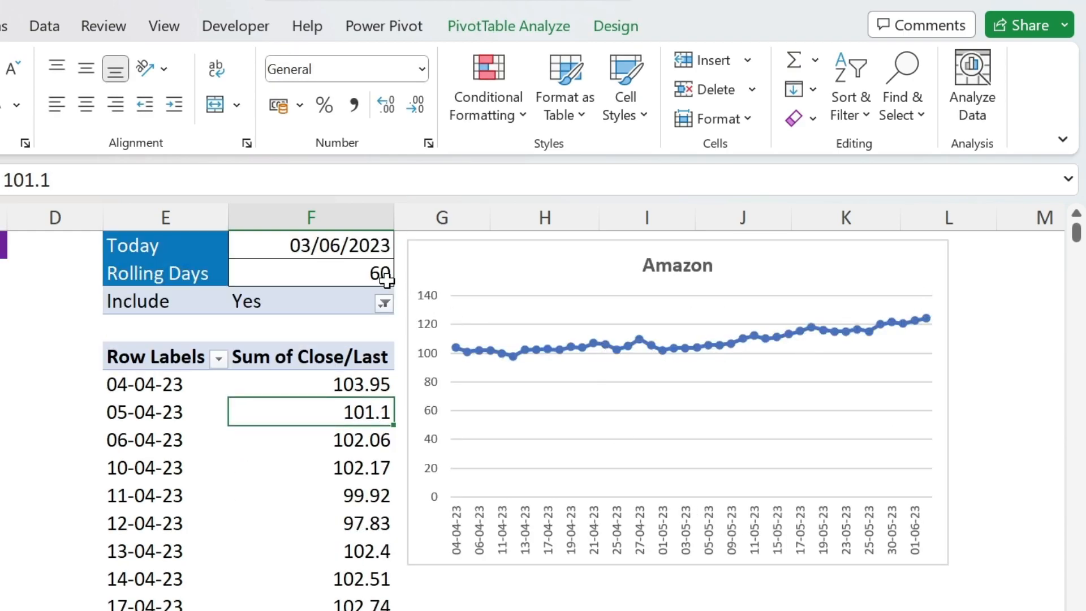